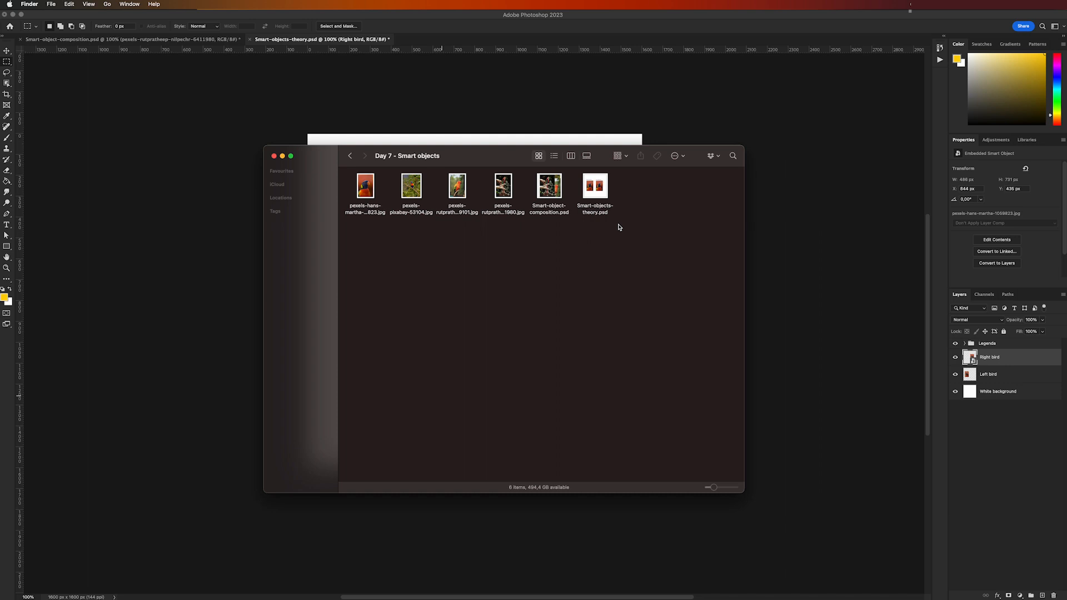
Step: Switch to Photoshop and compare the Left bird and Right bird layers using the Move tool
left_click(600, 105)
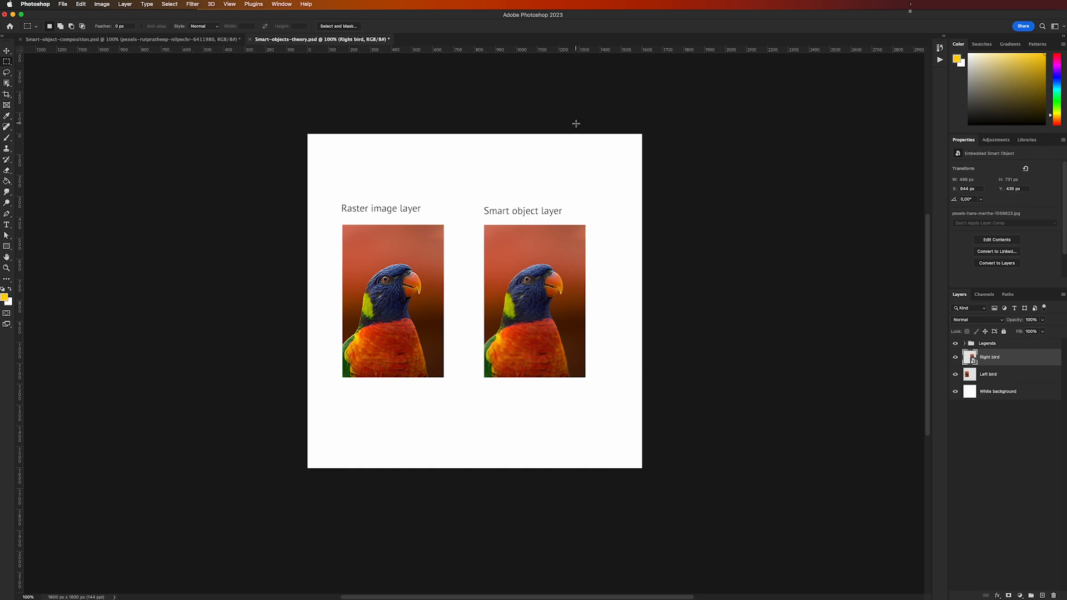
left_click(7, 52)
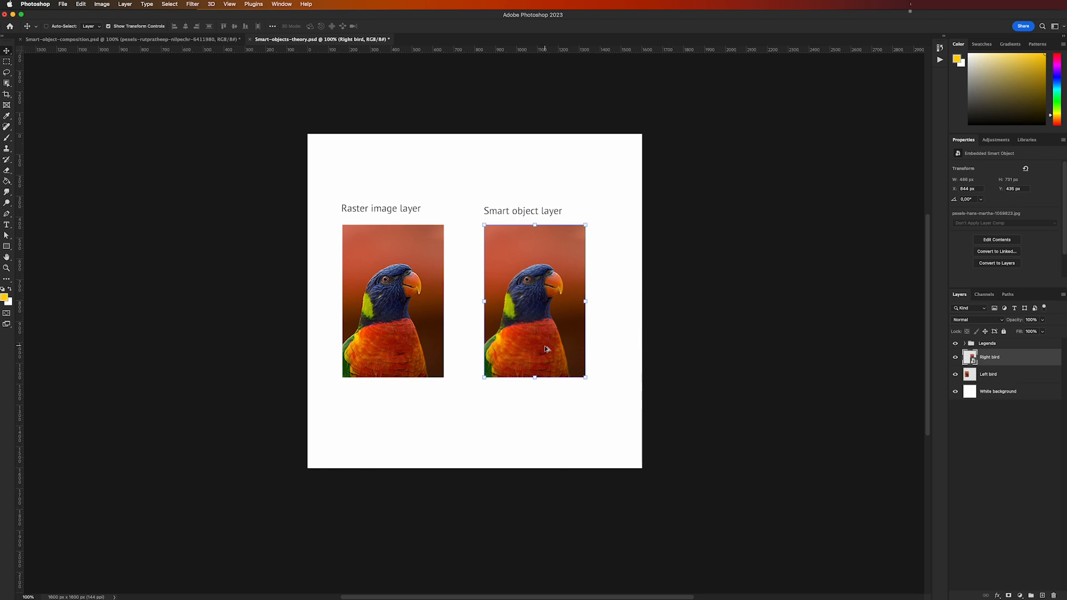
scroll(545, 349, "up", 3)
left_click_drag(543, 352, 608, 382)
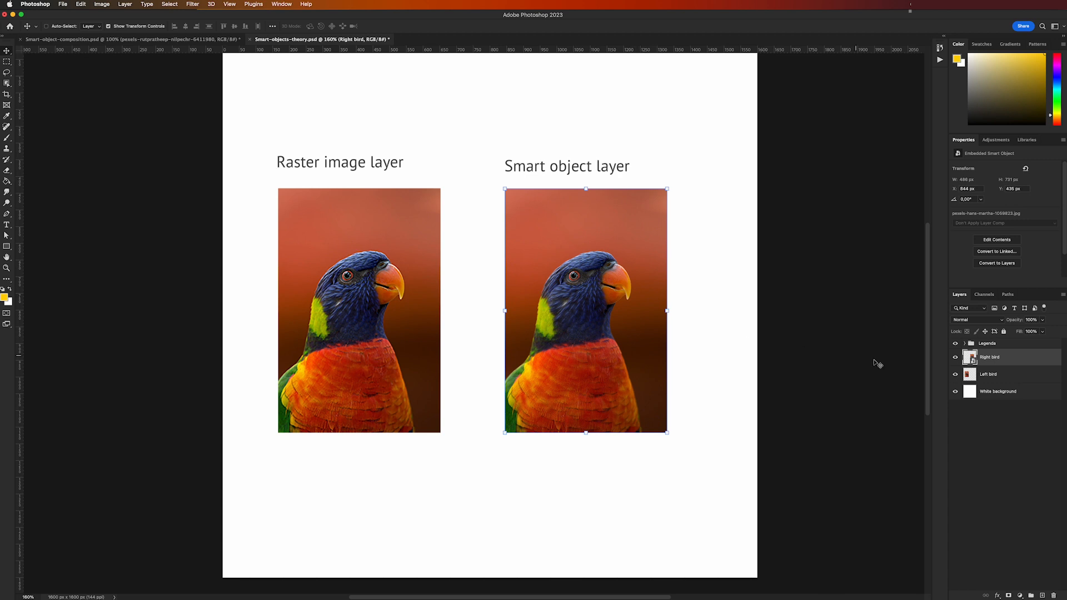
left_click(1014, 382)
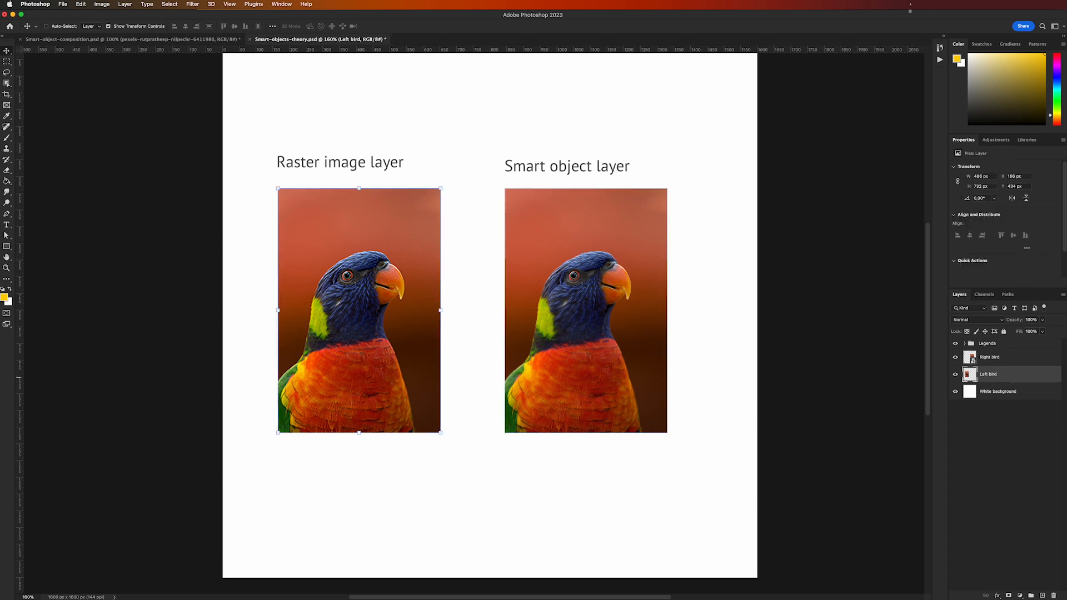
left_click(1012, 361)
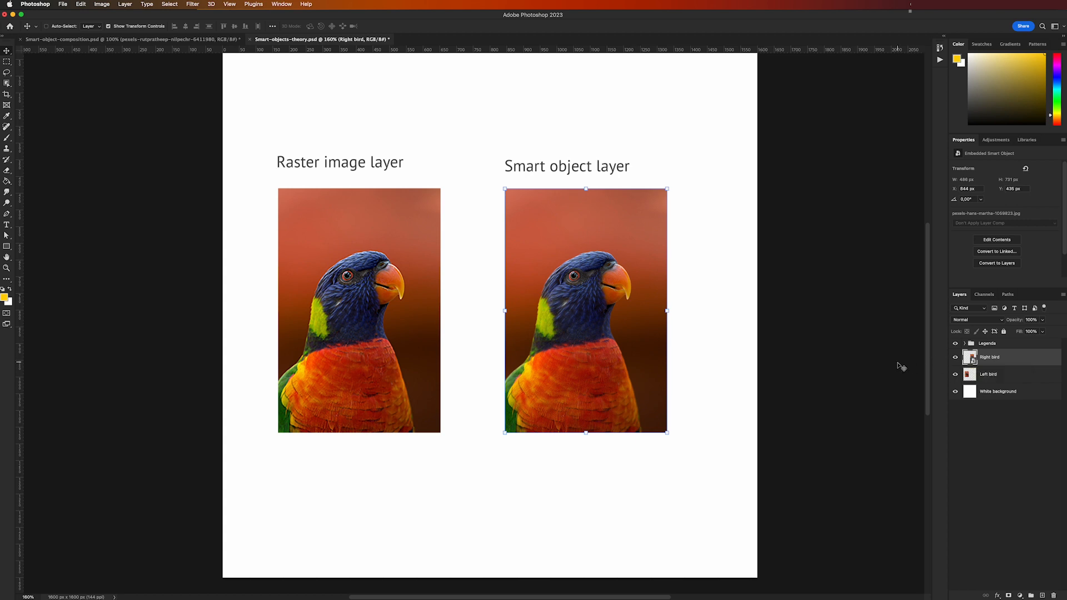
Step: Shrink the Left bird raster layer, commit, and scale it back up to about 488 × 744 px
left_click(1005, 378)
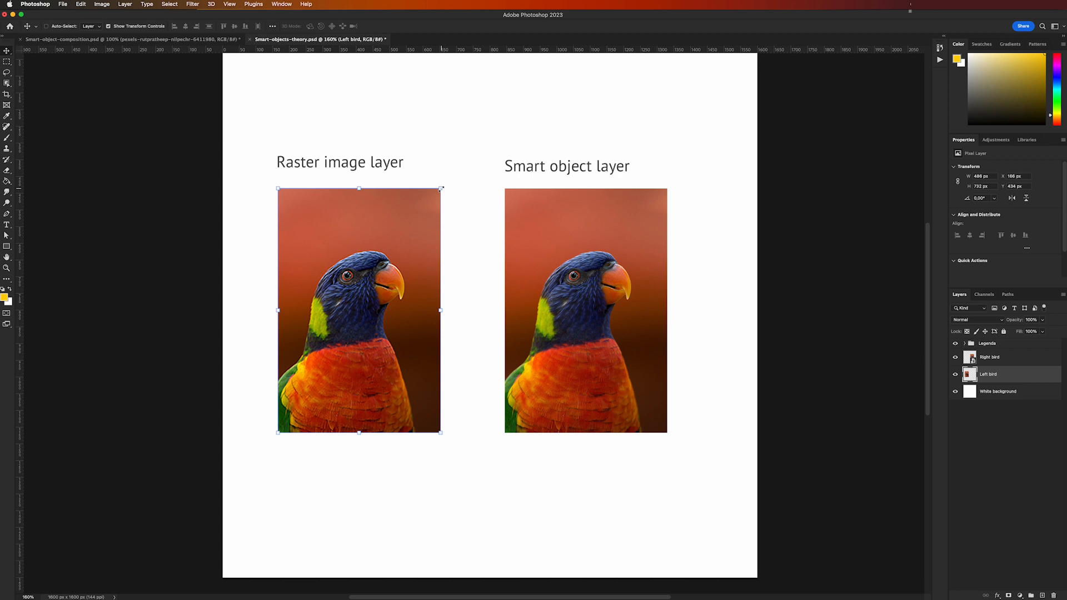
mouse_move(441, 189)
left_mouse_down()
mouse_move(481, 130)
mouse_move(507, 114)
mouse_move(381, 298)
mouse_move(454, 189)
mouse_move(456, 198)
left_mouse_up()
key("Return")
key("Return")
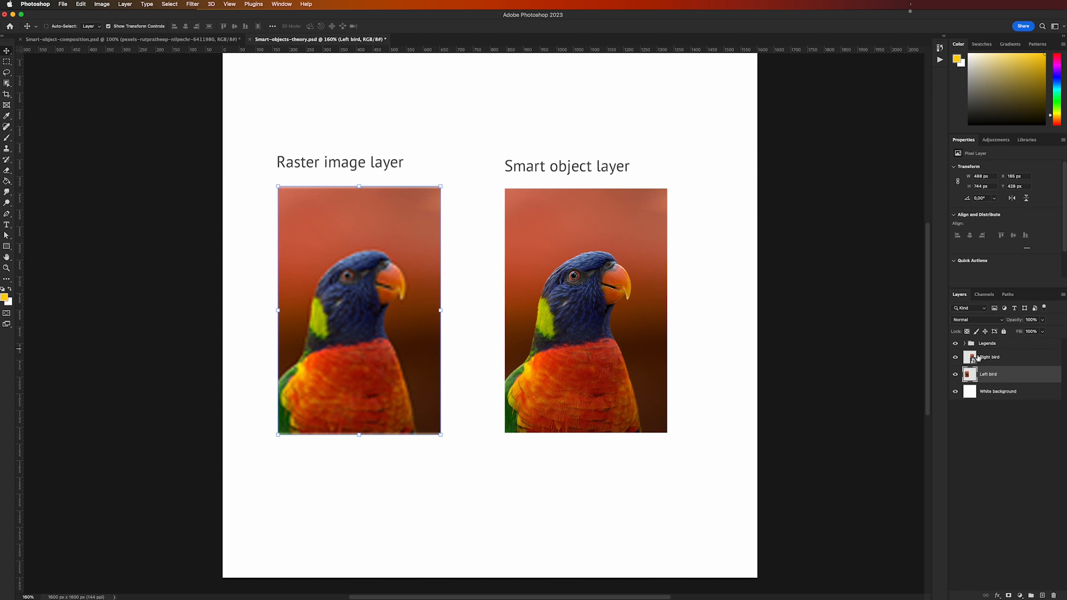
Step: Shrink the Right bird smart object, commit, and scale it back up to about 500 × 751 px
left_click(997, 358)
mouse_move(667, 189)
left_mouse_down()
mouse_move(594, 298)
mouse_move(719, 191)
mouse_move(772, 89)
mouse_move(683, 194)
left_mouse_up()
key("Return")
key("Return")
key("ctrl+t")
key("Return")
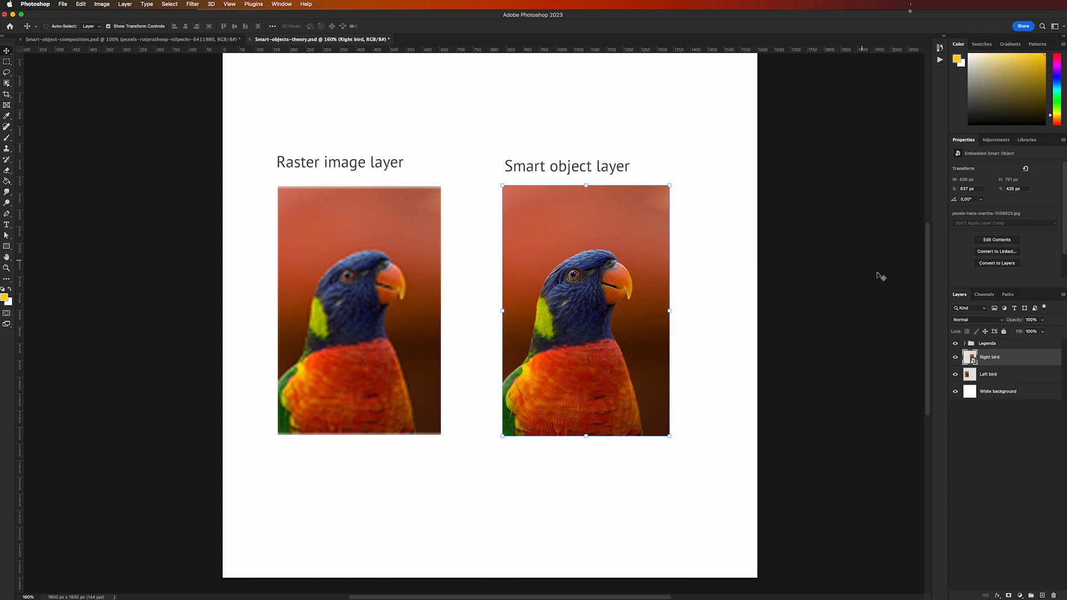
Step: Rescale the Left bird raster layer to about 512 × 774 px
left_click(983, 376)
mouse_move(439, 182)
left_mouse_down()
mouse_move(382, 275)
mouse_move(452, 187)
left_mouse_up()
key("Return")
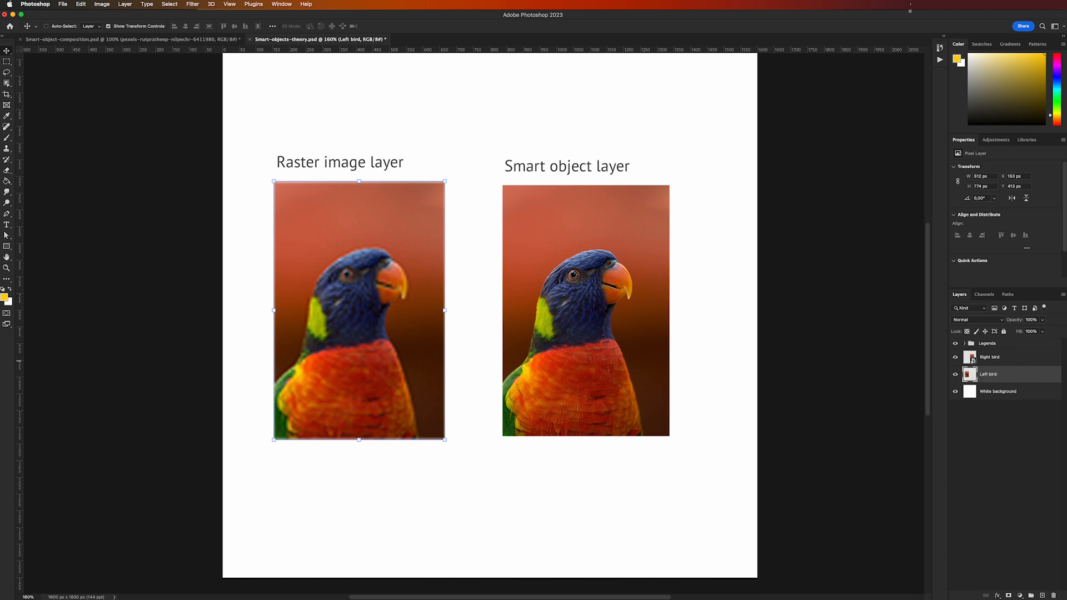
Step: Open the Right bird smart object's source contents for inspection and close them again
left_click(1001, 359)
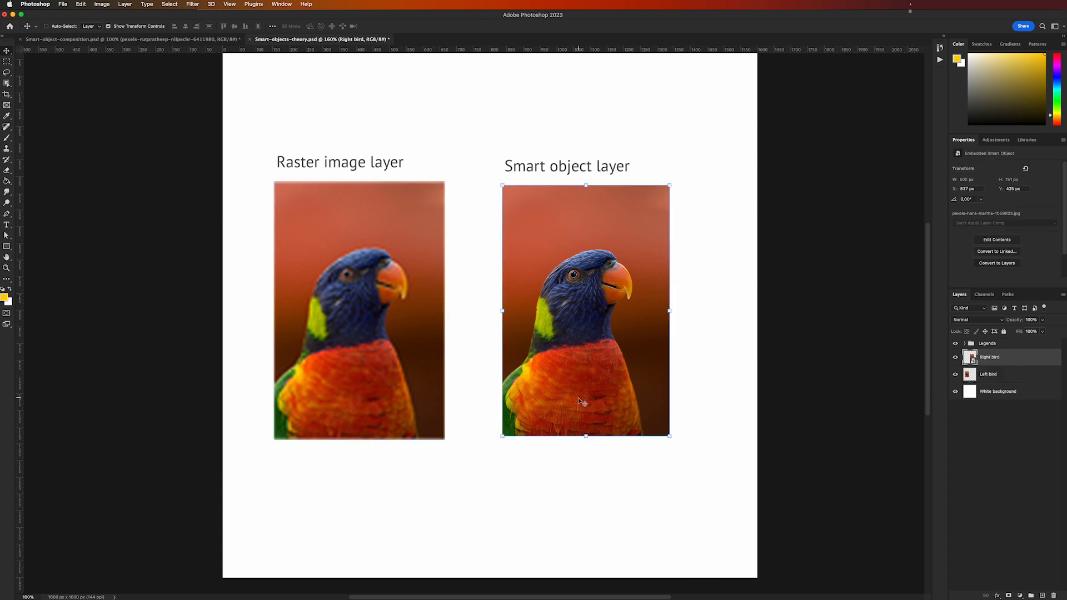
double_click(971, 357)
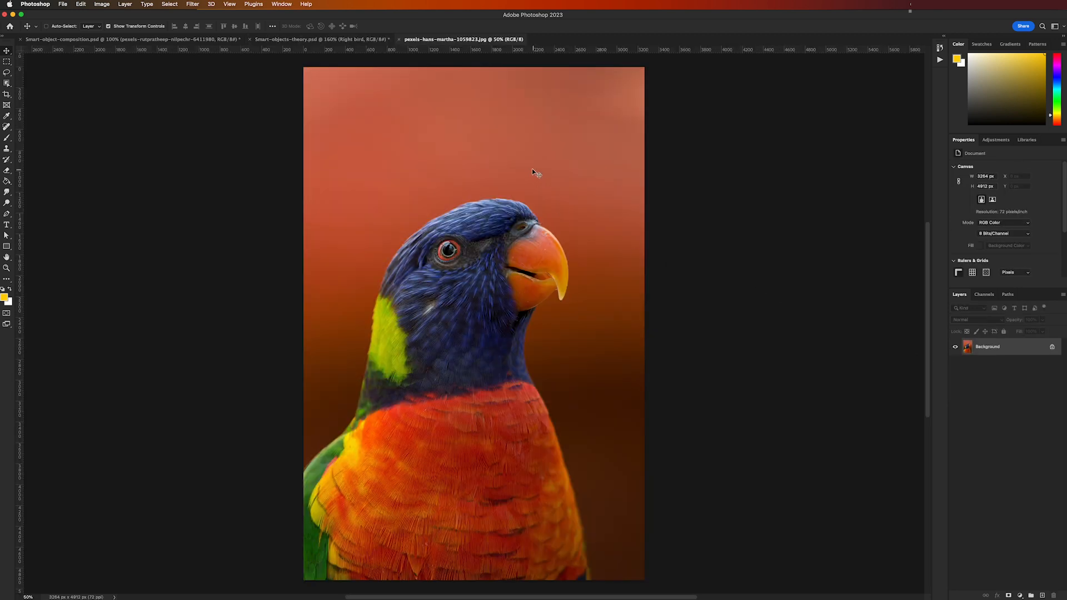
left_click(398, 39)
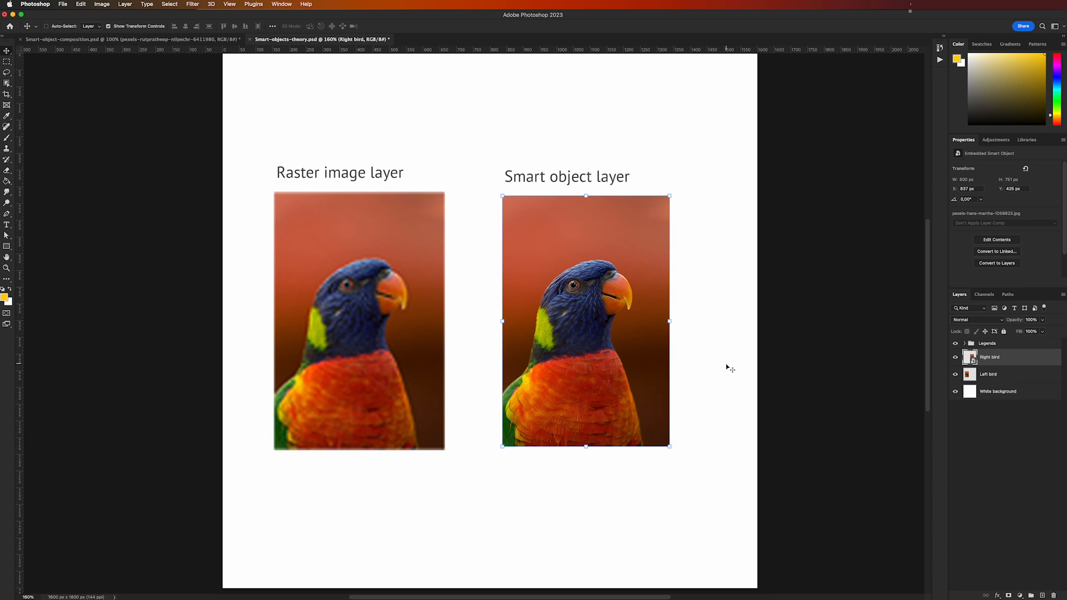
Step: Switch to Finder and open Smart-object-composition.psd from the Day 7 - Smart objects folder in Photoshop
key("super+Tab")
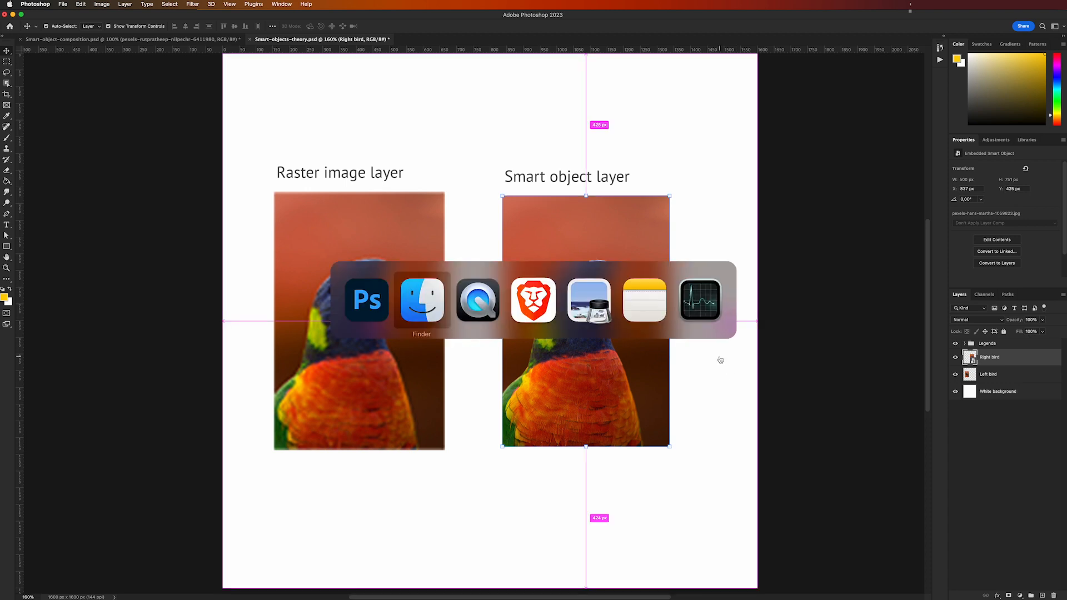
left_click(552, 189)
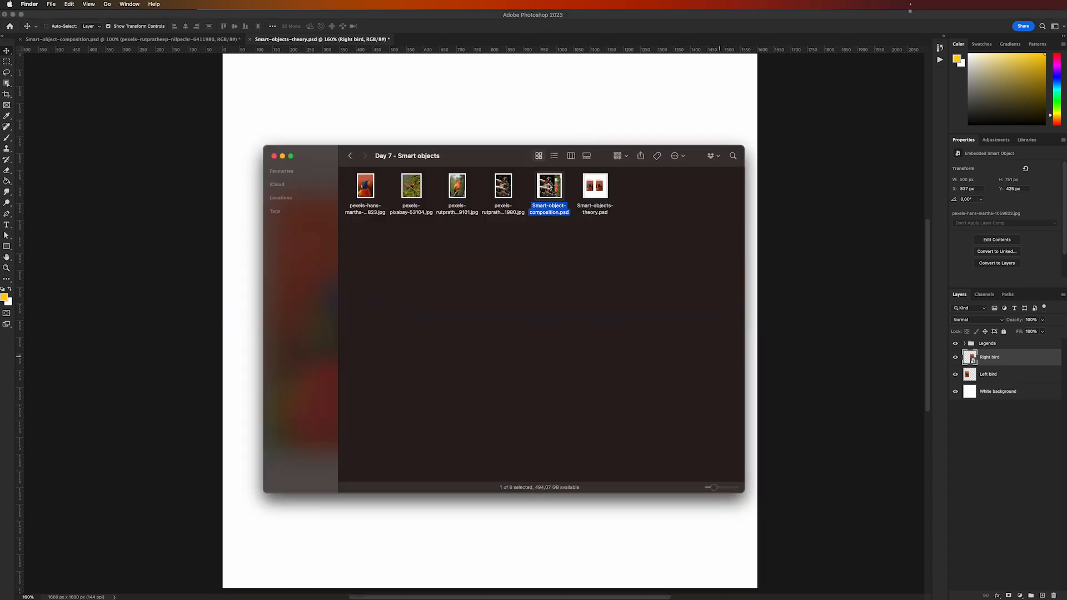
double_click(549, 187)
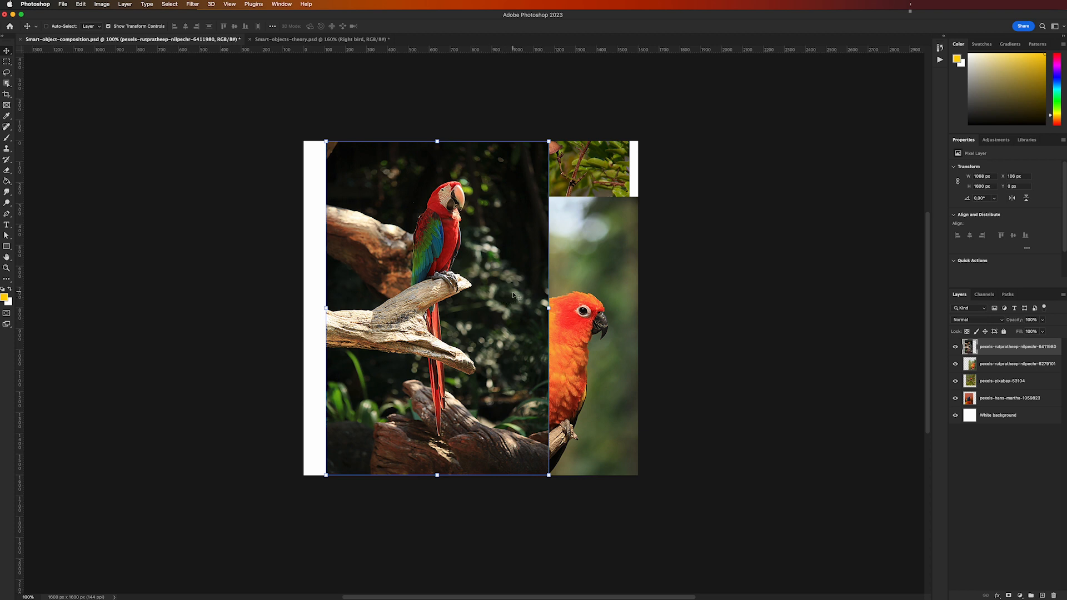
Step: Try converting all four bird photo layers together into a single smart object, and undo the conversion
left_click(1006, 390, "shift")
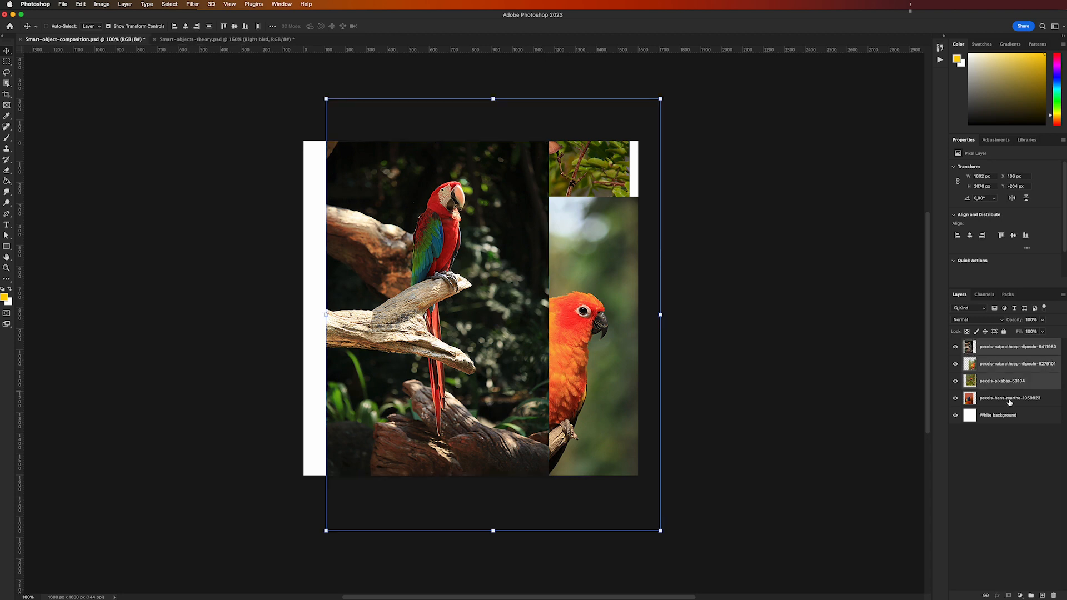
left_click(1010, 399, "shift")
right_click(1014, 401)
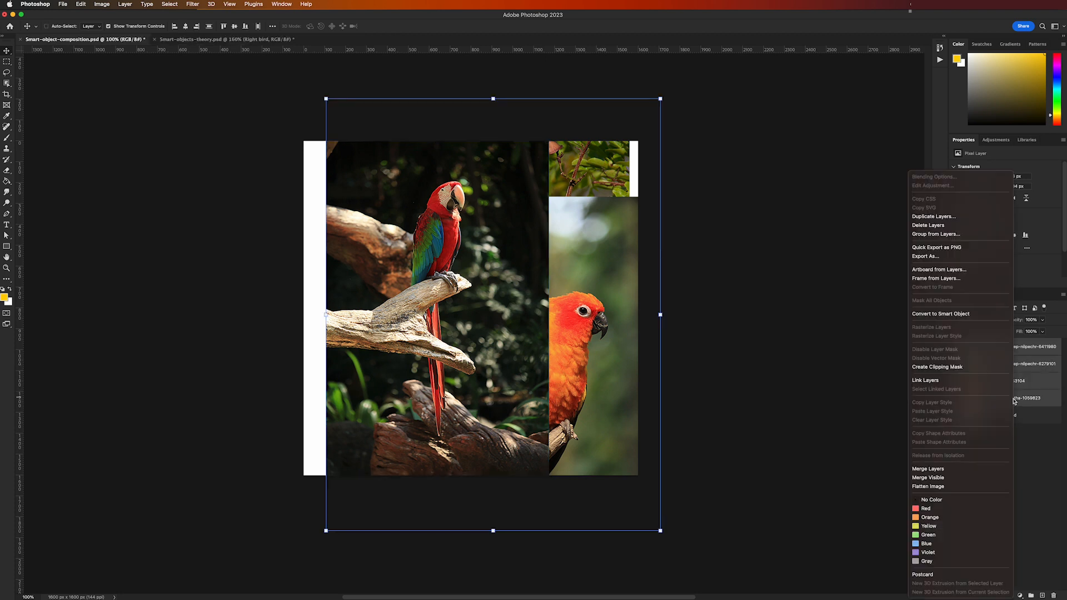
left_click(922, 315)
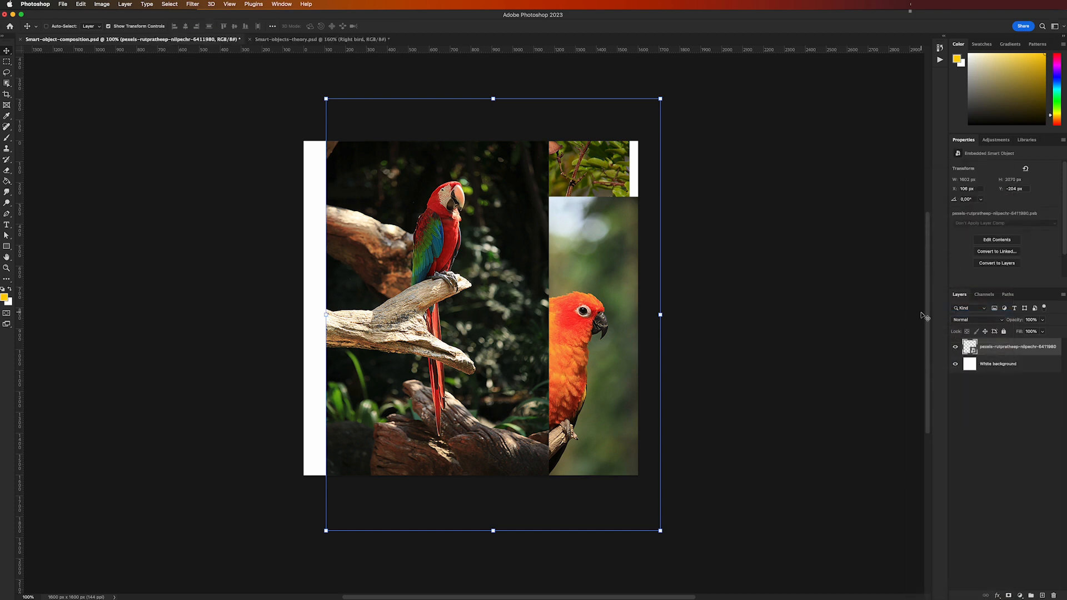
key("super+z")
Step: Convert each of the four bird photo layers individually into its own smart object
left_click(1021, 346)
right_click(1020, 346)
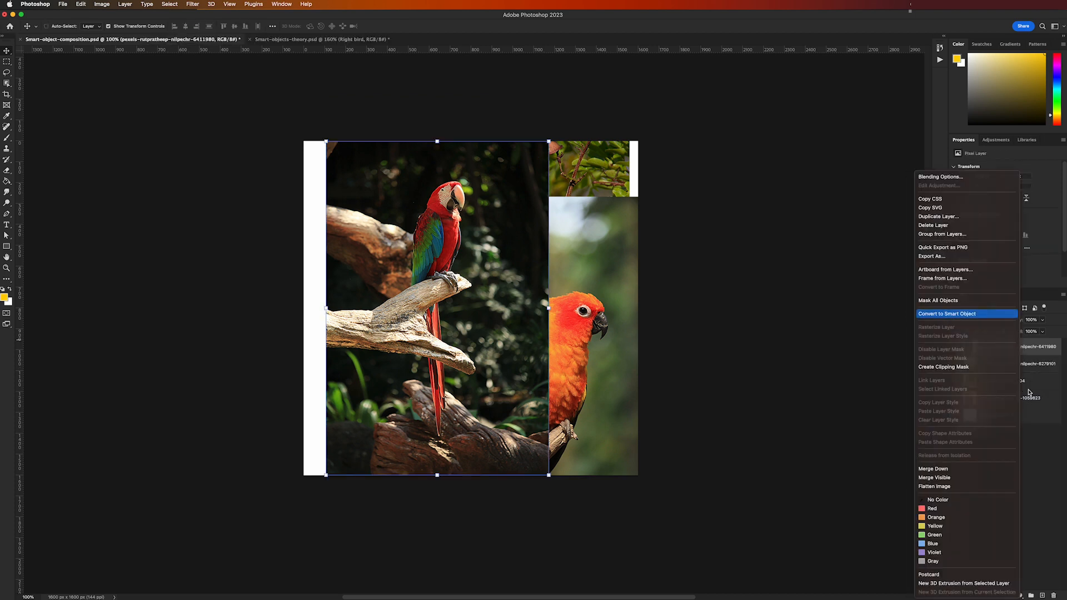
left_click(948, 314)
right_click(1028, 364)
left_click(1028, 381)
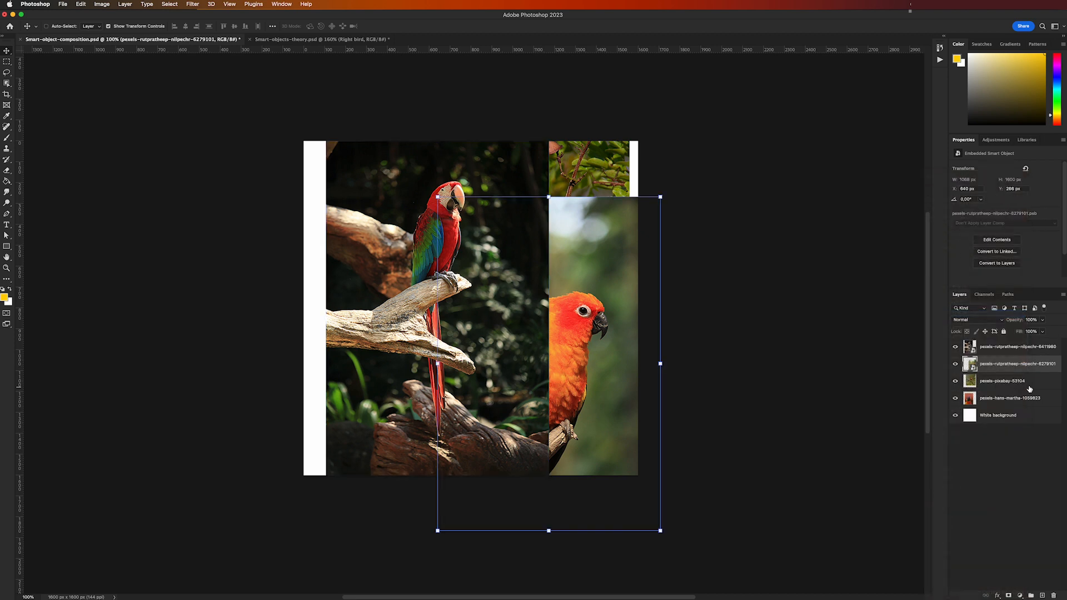
right_click(1028, 383)
left_click(940, 315)
left_click(999, 395)
right_click(998, 393)
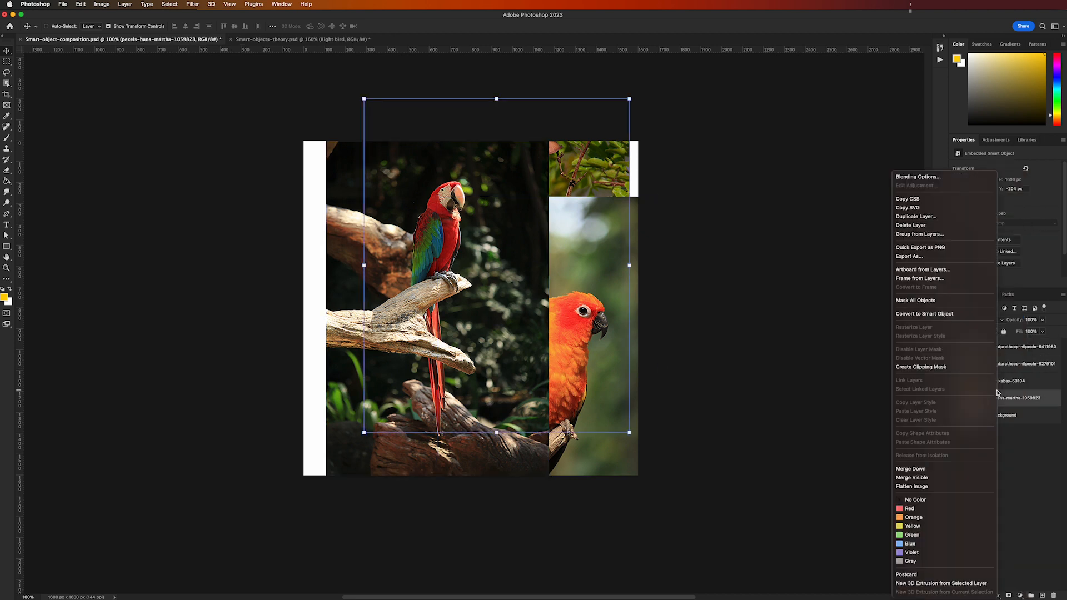
left_click(929, 314)
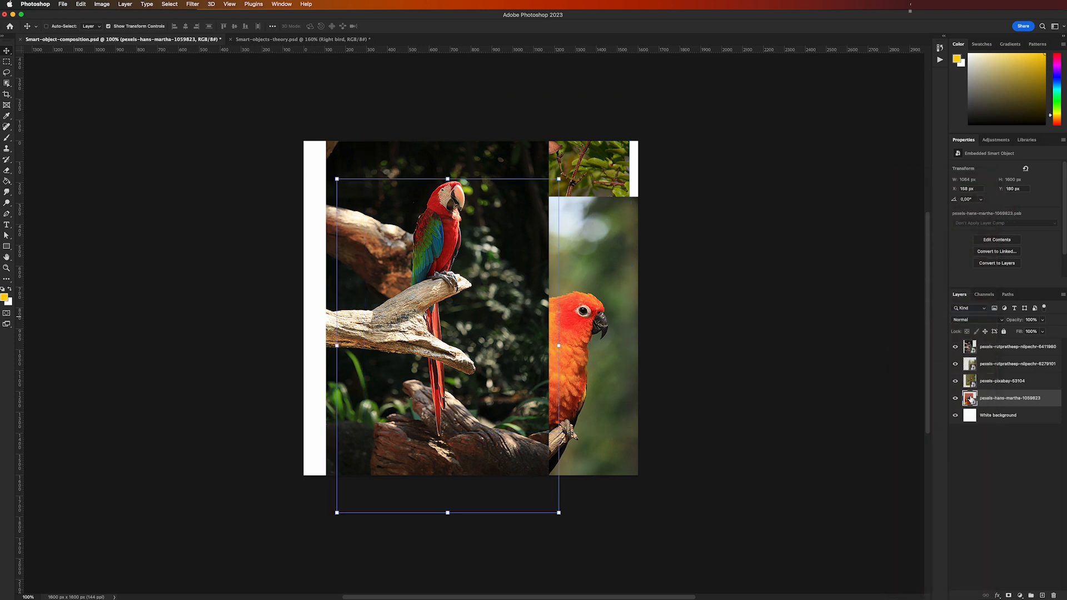
Step: Move the red macaw photo to about X -211 px and the orange parrot photo to about X 670, Y 357 px
left_click(1013, 346)
left_click_drag(514, 228, 445, 231)
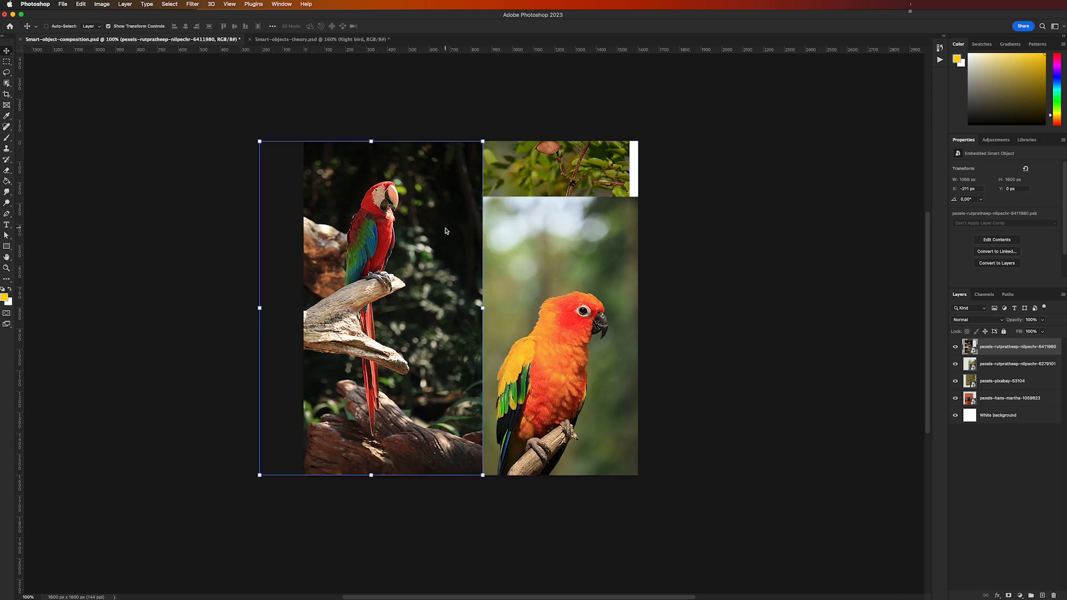
left_click(995, 369)
left_click_drag(581, 280, 588, 301)
Step: Move the pexels-pixabay-53104 photo to about X 568, Y -443 px and the red-background parrot photo to about X 638 px
left_click(1010, 382)
left_click_drag(624, 263, 683, 214)
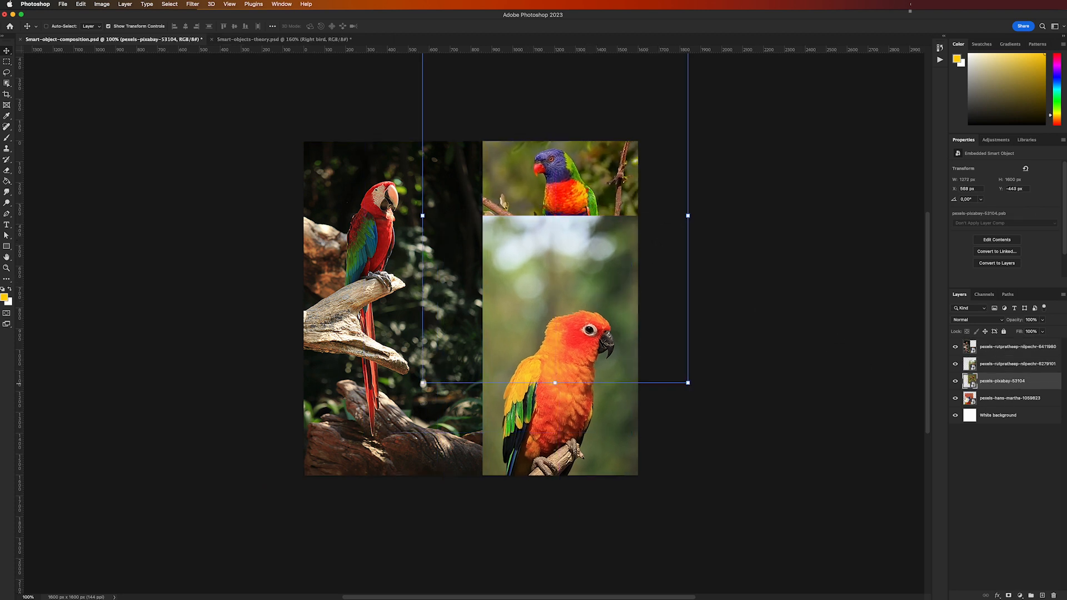
left_click(1010, 399)
left_click_drag(507, 340, 609, 318)
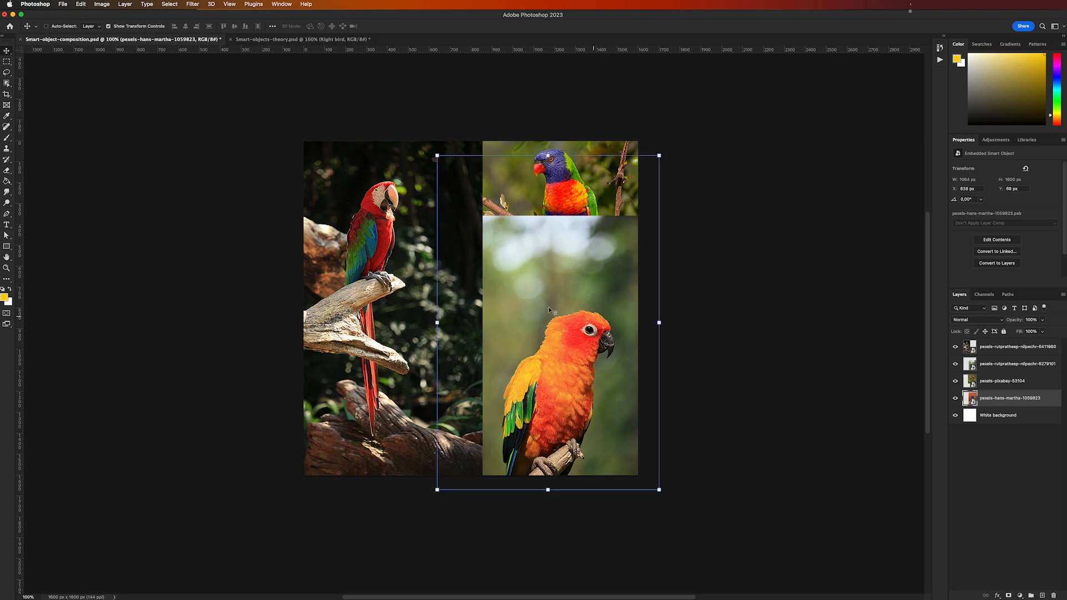
Step: Group the three photo layers beside the macaw and mask the group to a rectangular selection of the canvas area right of it
left_click(8, 62)
left_click_drag(638, 141, 483, 476)
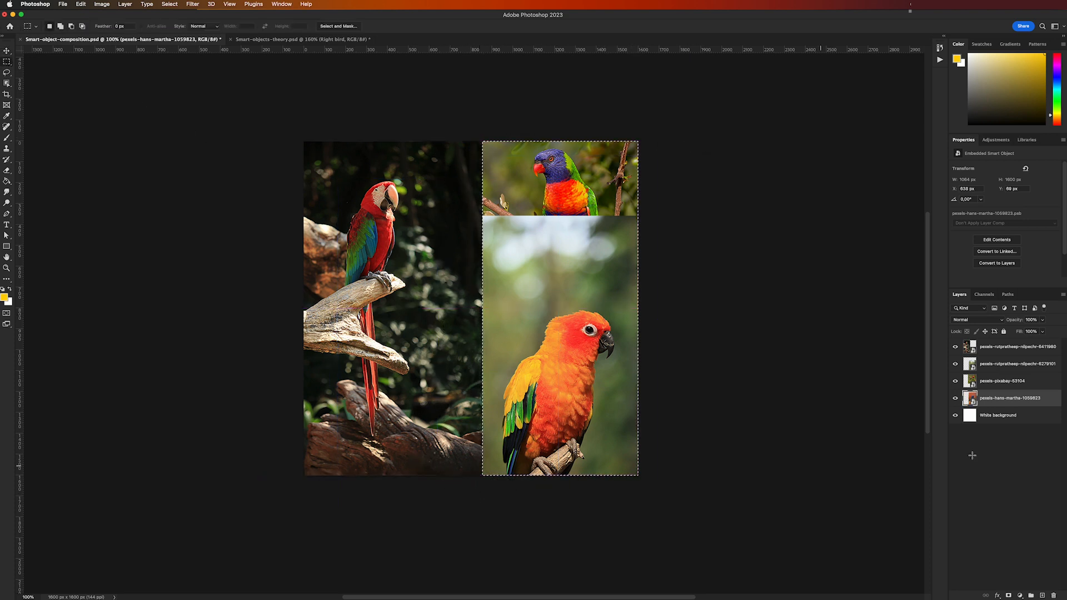
left_click(997, 366, "shift")
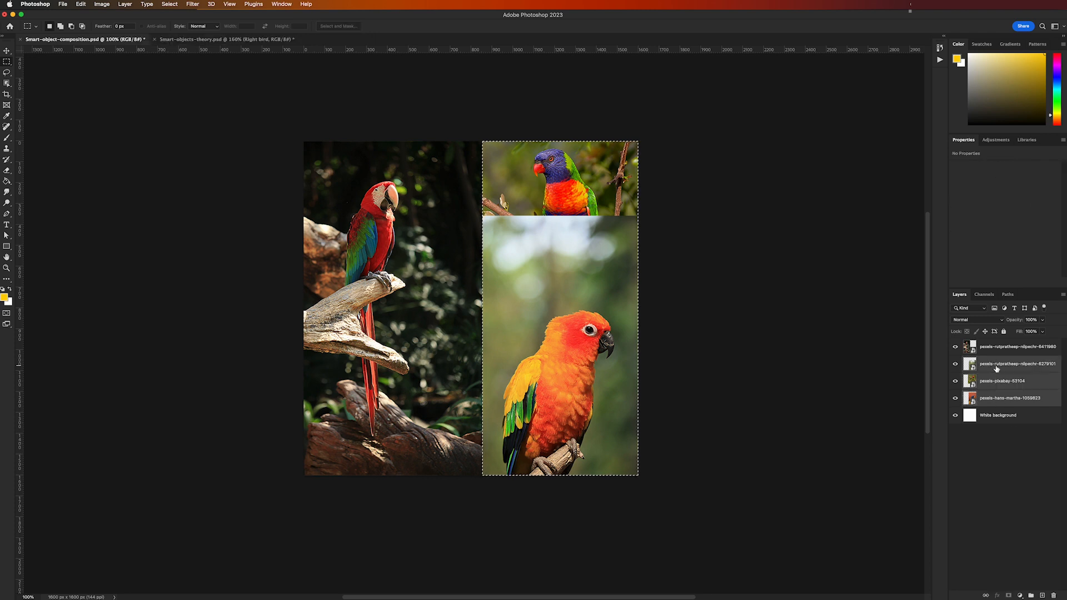
key("super+g")
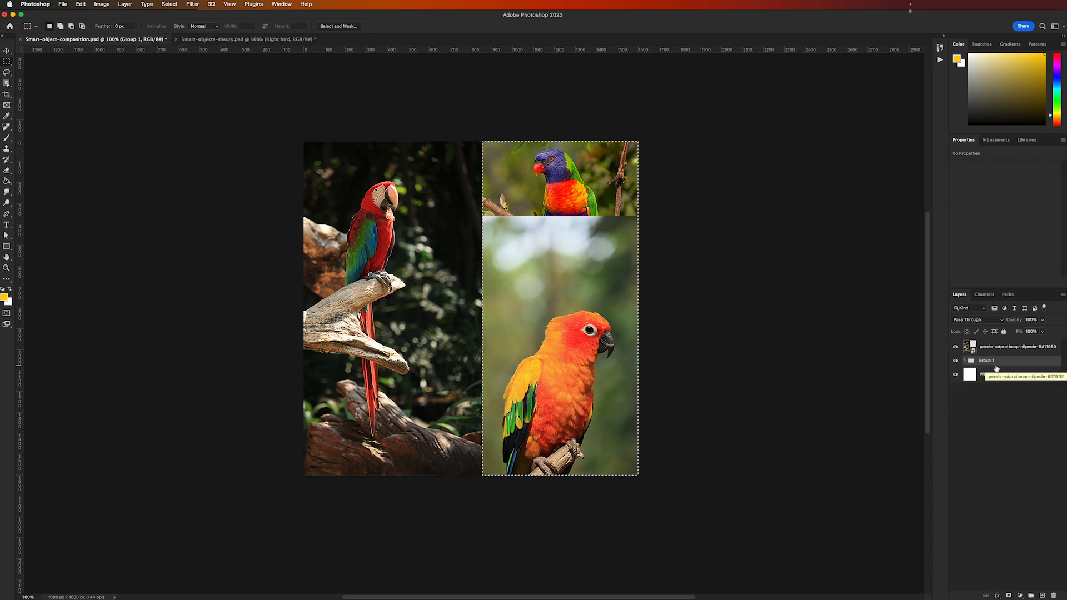
left_click(1009, 595)
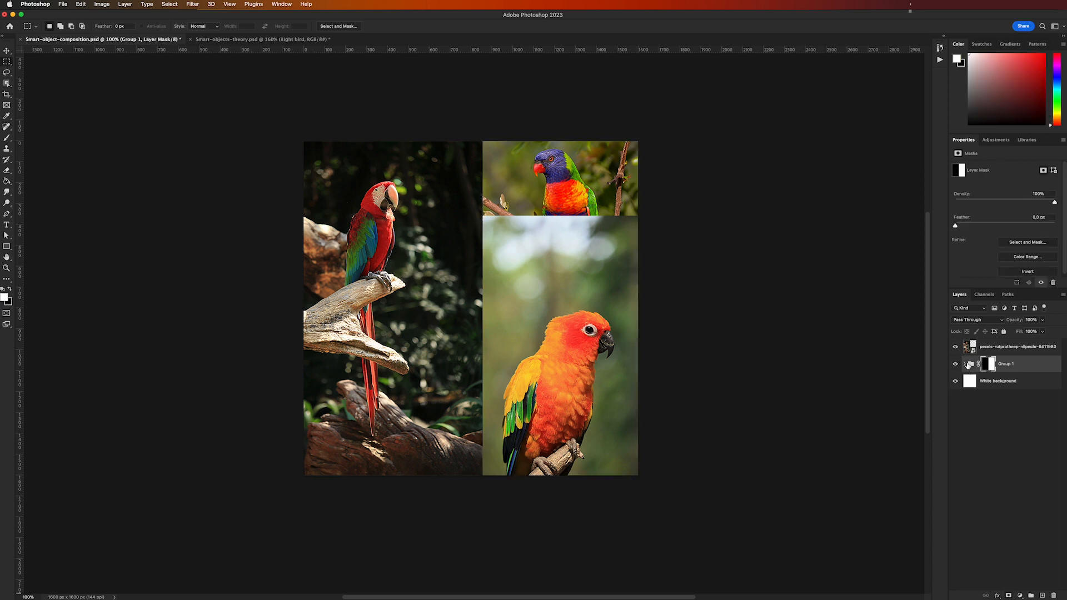
Step: Scale the orange parrot layer inside Group 1 to about 74% and position it in the lower half of the masked column
left_click(965, 365)
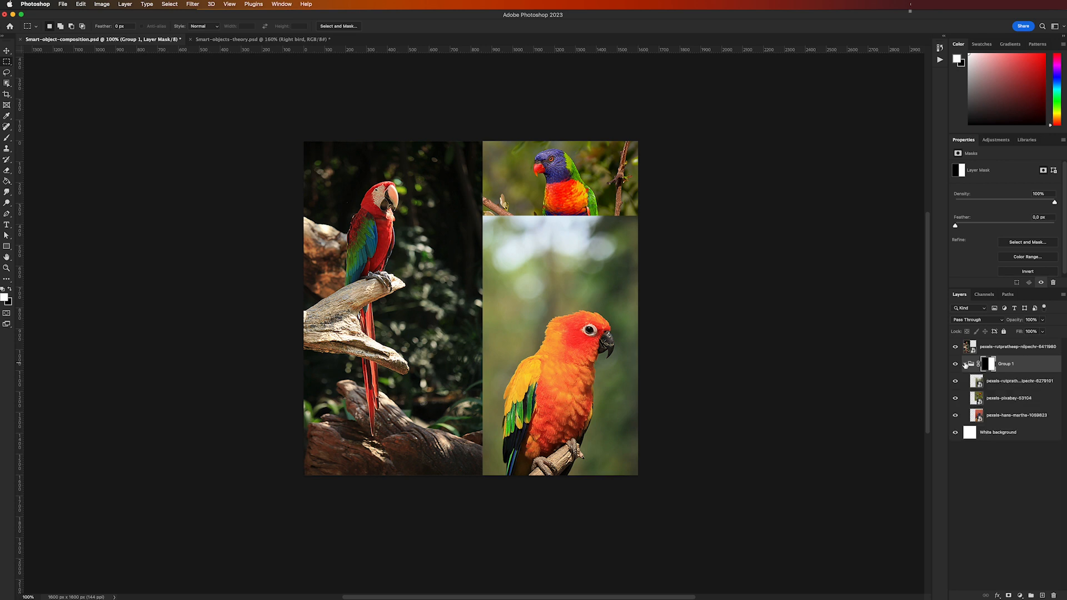
left_click(1003, 382)
left_click(6, 51)
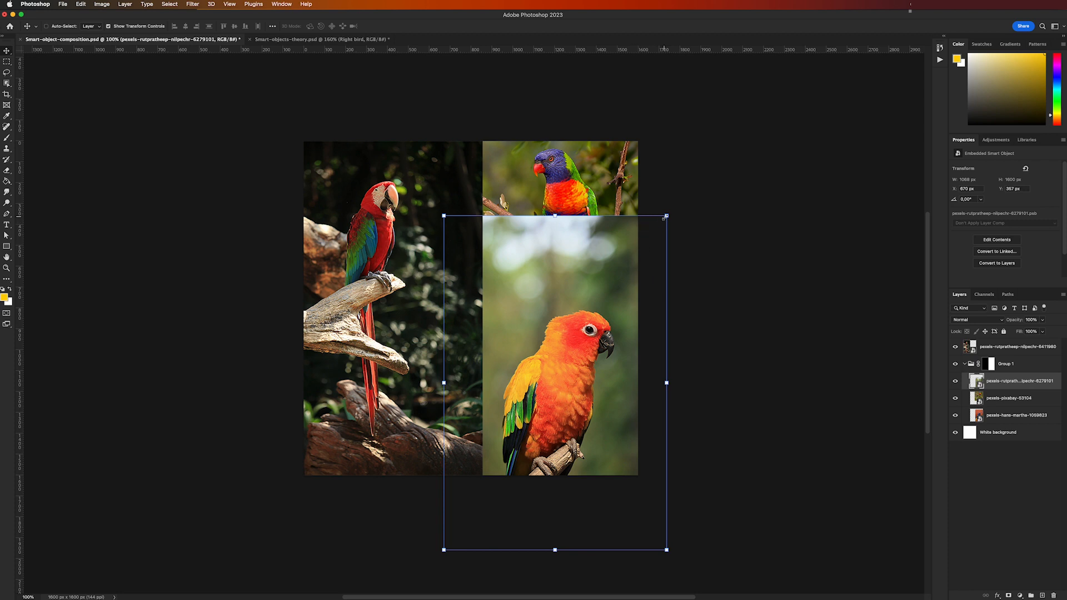
left_click_drag(667, 216, 638, 258)
left_click_drag(606, 322, 607, 353)
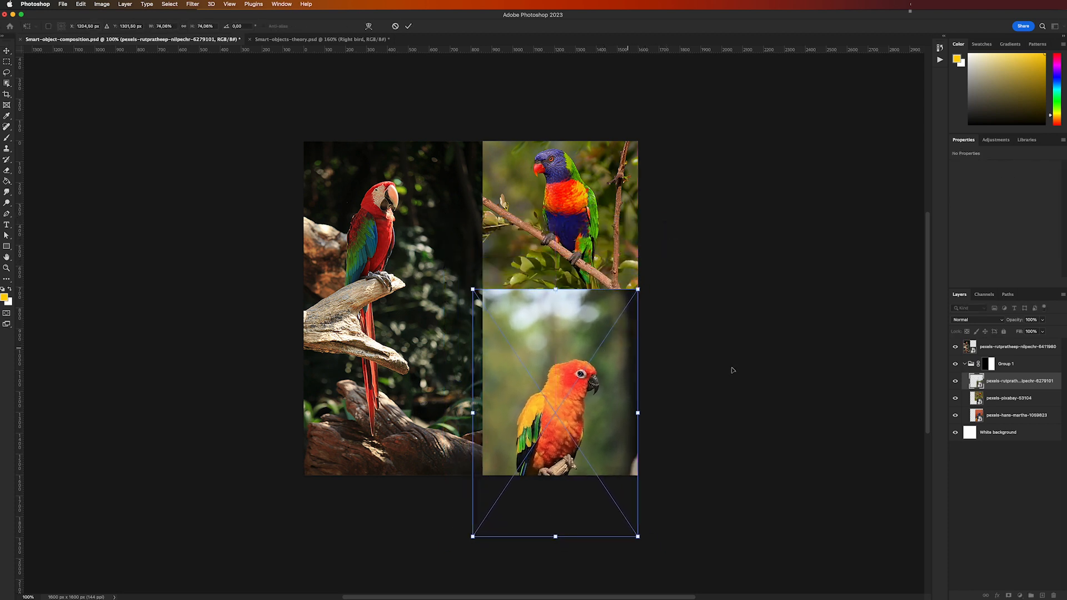
Step: Scale the pexels-pixabay-53104 layer to about 752 × 948 px and fit it above the orange parrot at about X 853, Y -237 px
left_click(1010, 399)
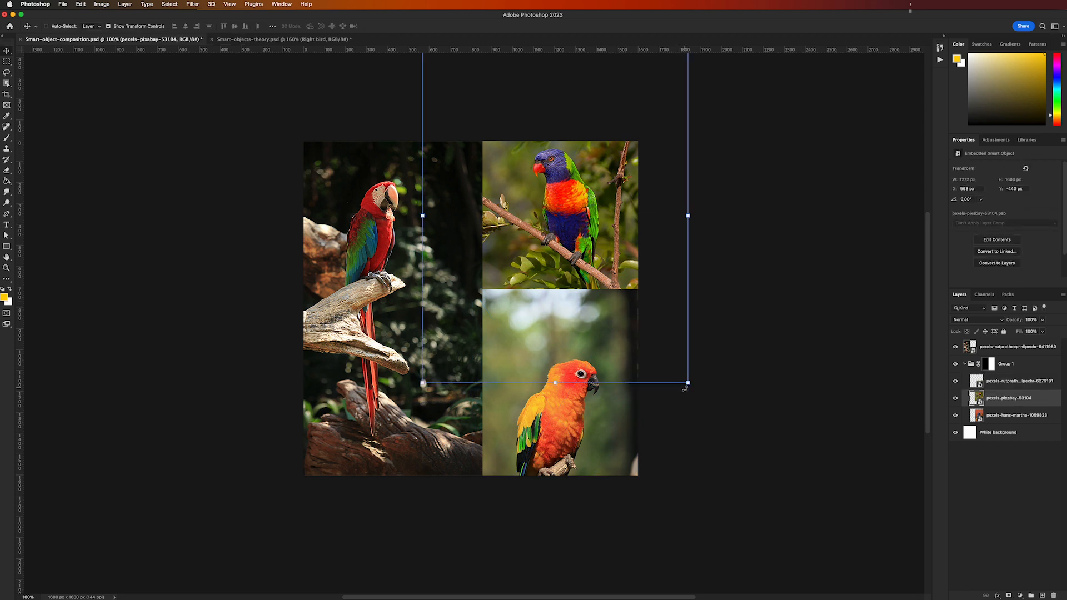
left_click_drag(686, 380, 639, 321)
left_click_drag(472, 318, 481, 308)
left_click_drag(540, 261, 538, 242)
key("Return")
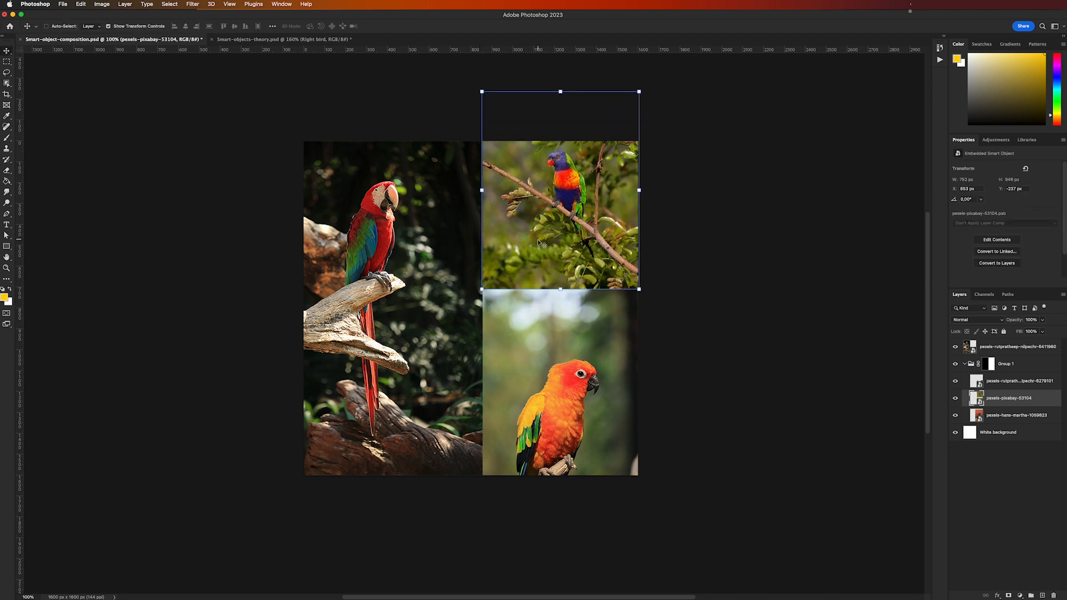
Step: Move the red-background parrot layer to the top of Group 1, scale it to about 40% and place it over the middle of the masked column
left_click_drag(1001, 418, 990, 374)
left_click_drag(659, 156, 601, 258)
left_click_drag(557, 316, 576, 289)
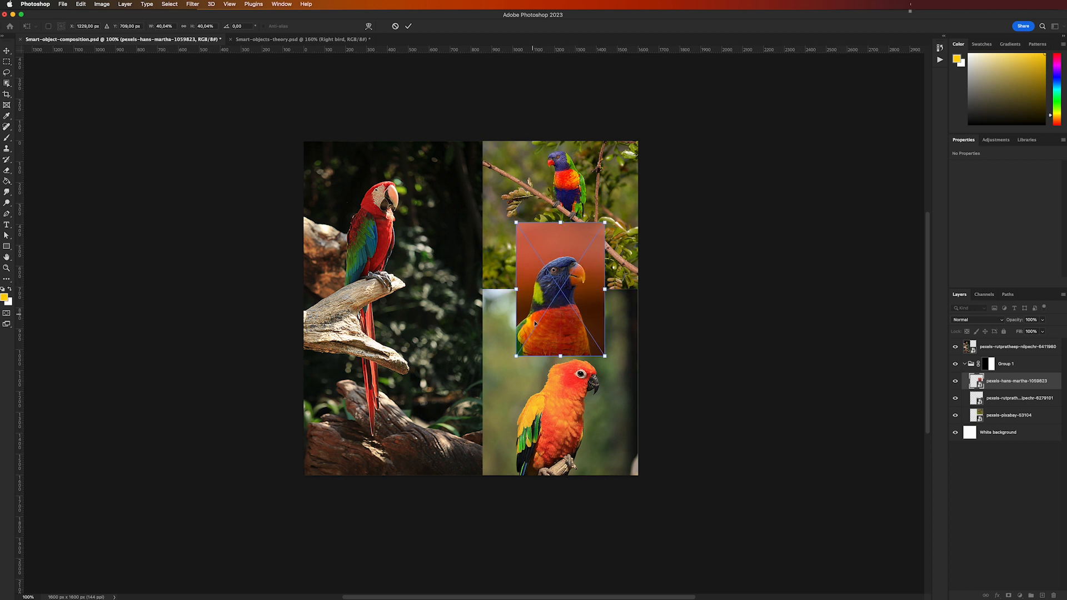
Step: Enlarge the orange parrot layer slightly to about 793 px wide and reposition it at about X 812, Y 690 px
left_click(1038, 401)
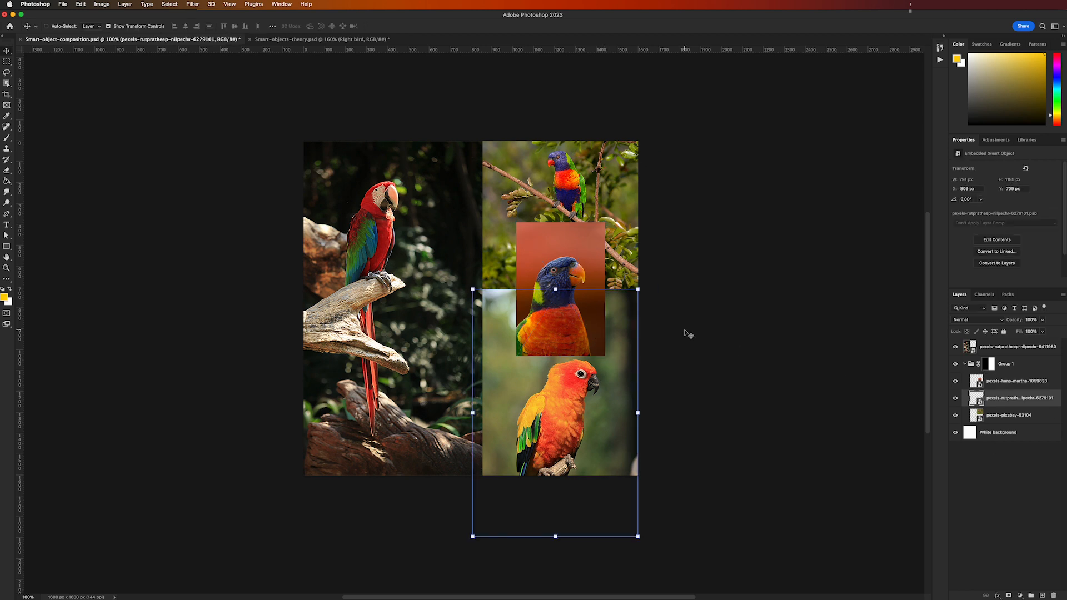
mouse_move(637, 287)
left_mouse_down()
mouse_move(599, 364)
mouse_move(669, 245)
mouse_move(638, 300)
mouse_move(638, 325)
mouse_move(653, 295)
mouse_move(645, 286)
left_mouse_up()
mouse_move(604, 380)
left_mouse_down()
mouse_move(610, 389)
mouse_move(600, 386)
left_mouse_up()
key("Return")
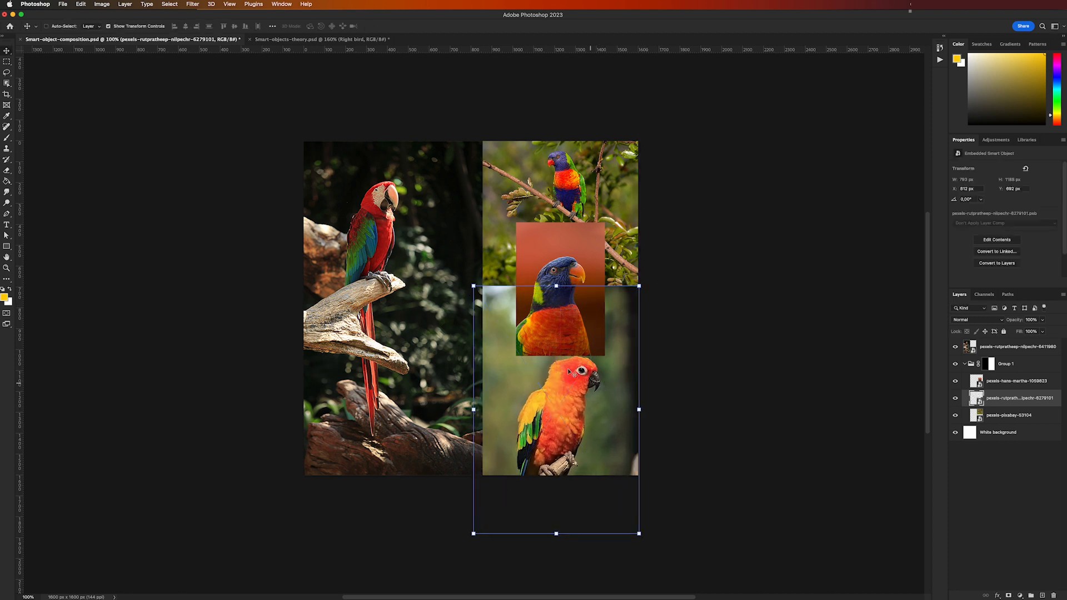
Step: Swap the macaw and orange parrot layers in stacking and canvas position, so the macaw sits inside Group 1 and the orange parrot outside it
mouse_move(998, 399)
left_mouse_down()
mouse_move(998, 360)
mouse_move(998, 400)
left_mouse_up()
left_click_drag(423, 309, 606, 284)
left_click(999, 353)
left_click_drag(536, 386, 389, 276)
Step: Move the orange parrot layer below Group 1, scale it to about 1187 × 1778 px and position it at about X -200, Y -178 px
key("ctrl+t")
left_click_drag(498, 143, 546, 90)
left_click_drag(443, 325, 441, 289)
key("Return")
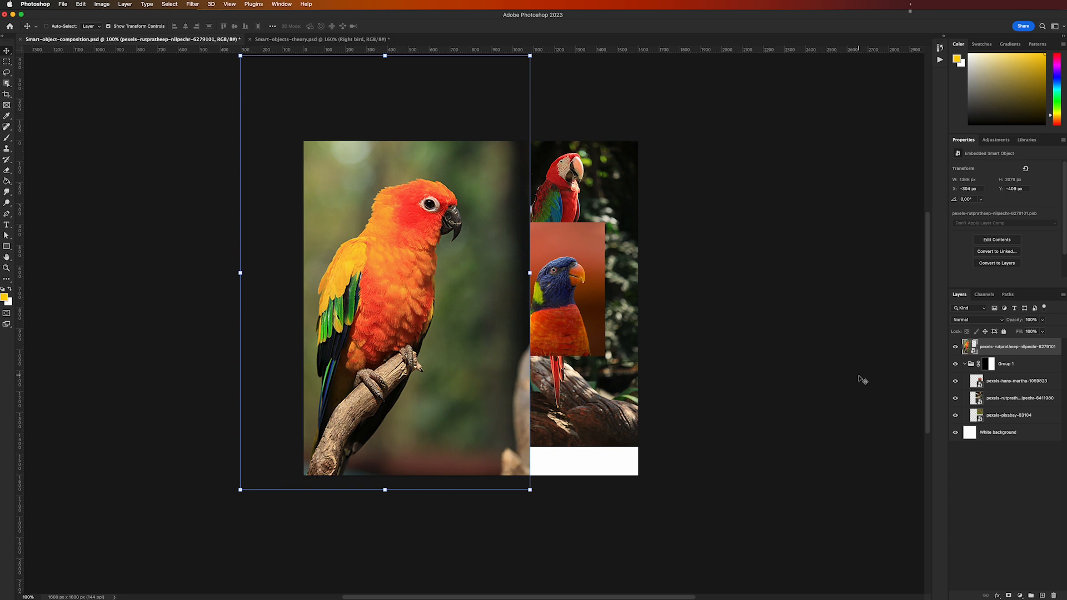
left_click_drag(991, 351, 996, 421)
left_click_drag(531, 57, 510, 88)
left_click_drag(424, 244, 425, 262)
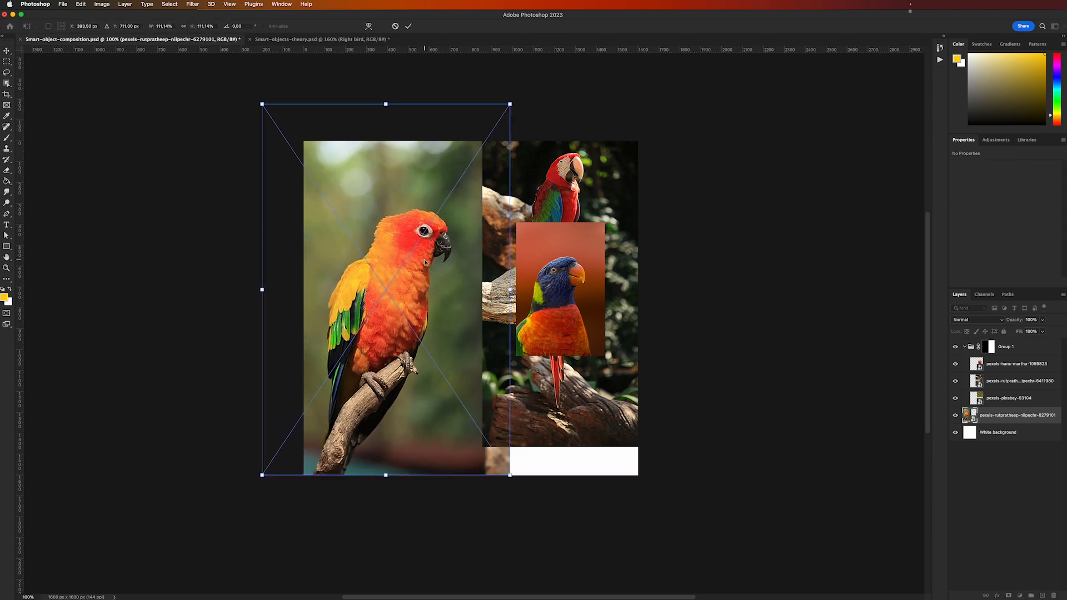
Step: Move the macaw layer to about X 694, Y 708 px and the red-background parrot layer to about X 855, Y 353 px
left_click(997, 381)
left_click_drag(579, 298, 593, 469)
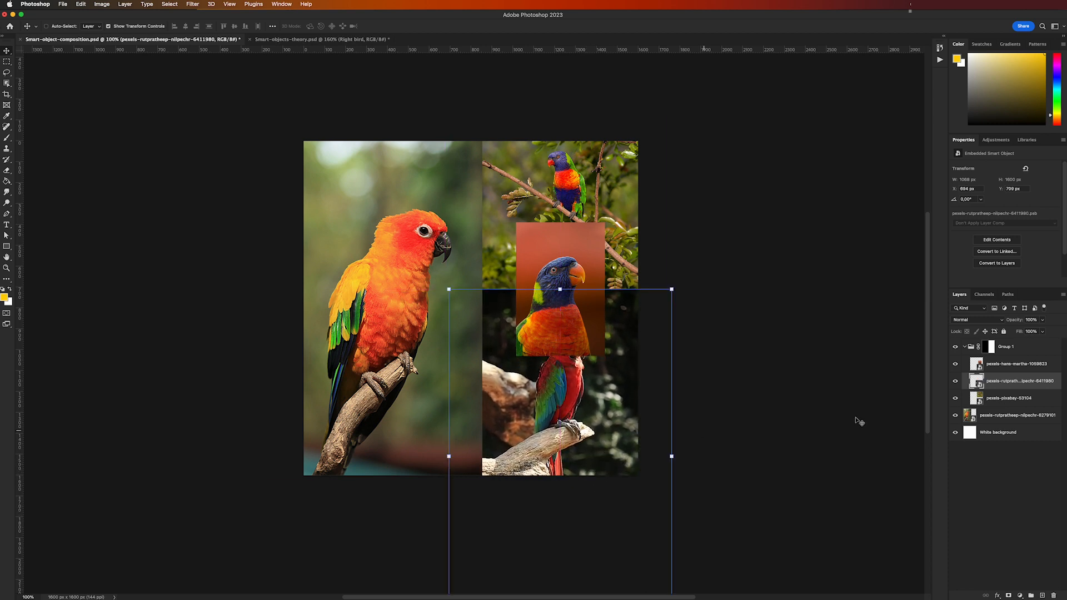
left_click(1004, 368)
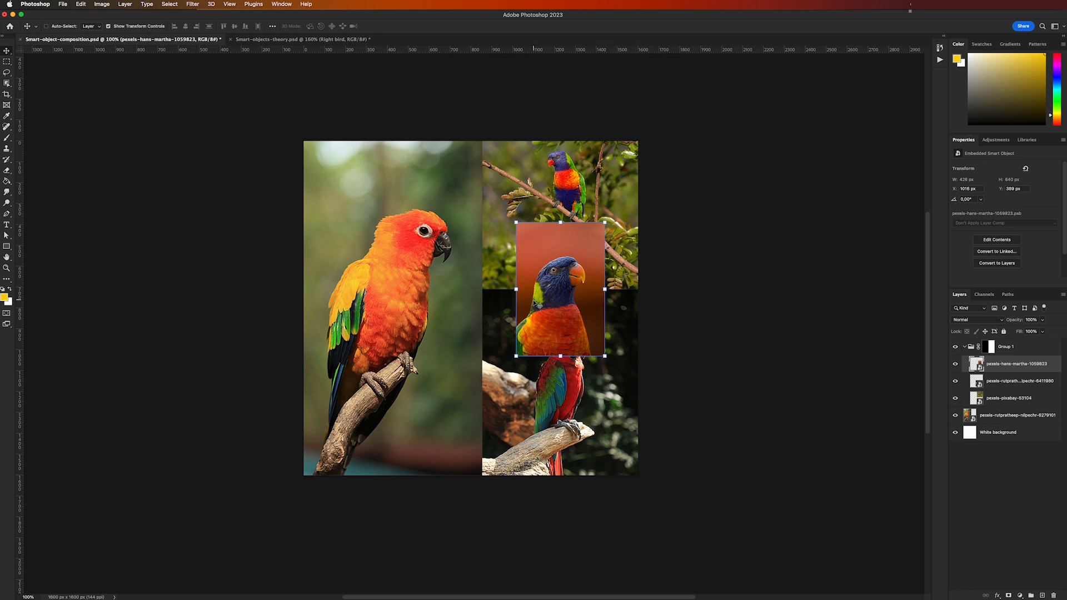
left_click_drag(568, 313, 530, 304)
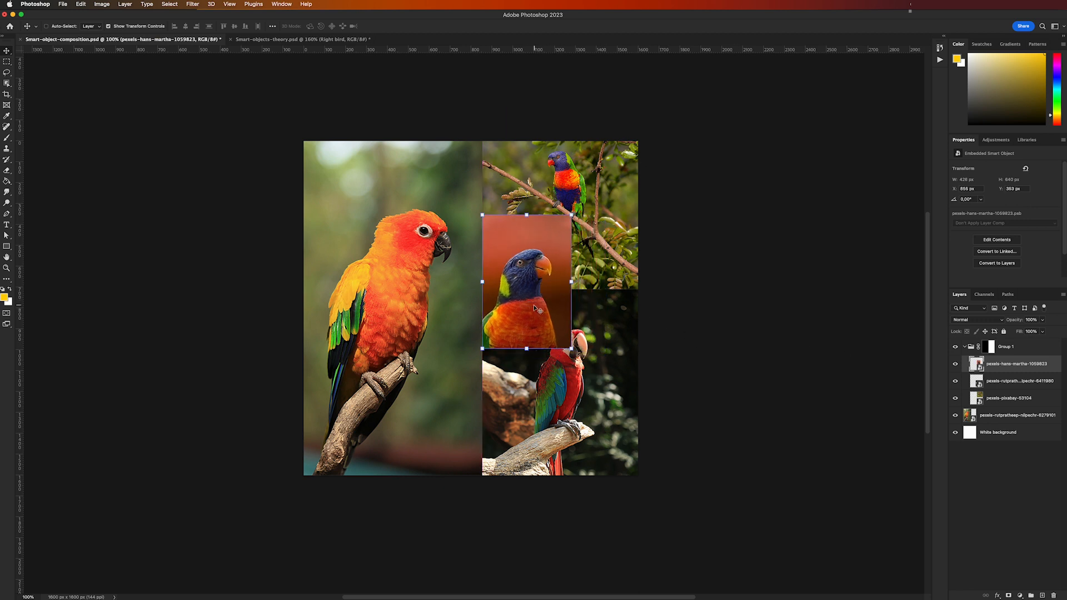
Step: Duplicate the orange parrot smart object layer and rasterize the copy
left_click(1001, 416)
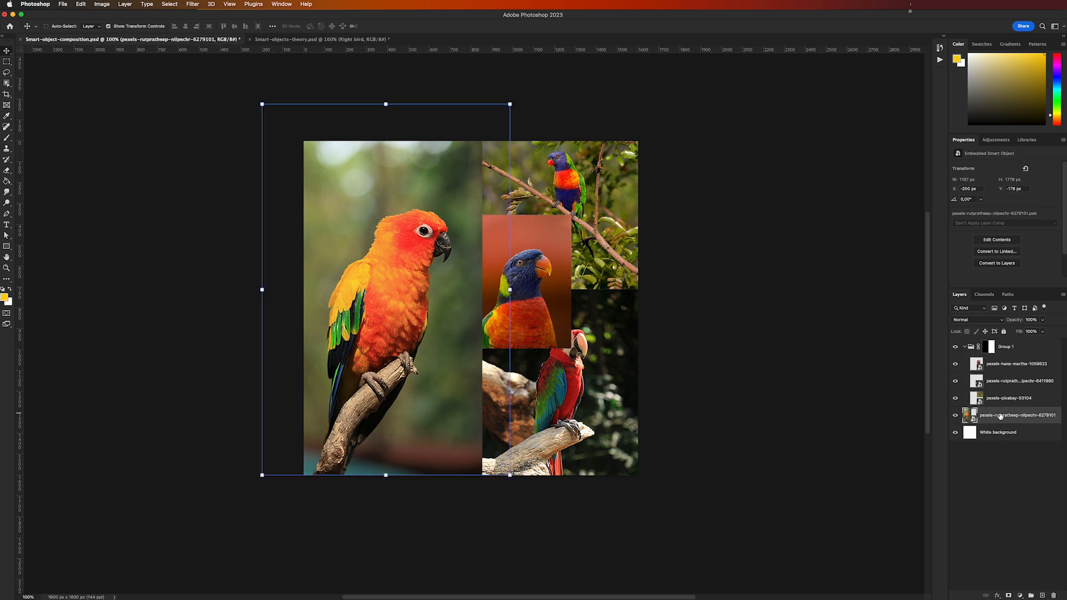
right_click(1004, 417)
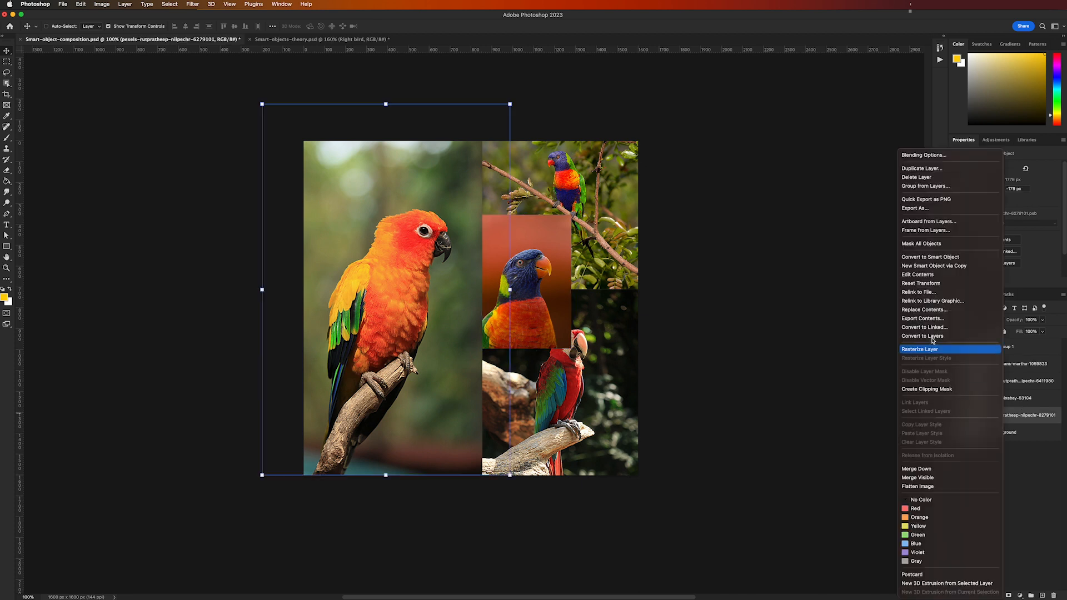
left_click(921, 168)
left_click(780, 341)
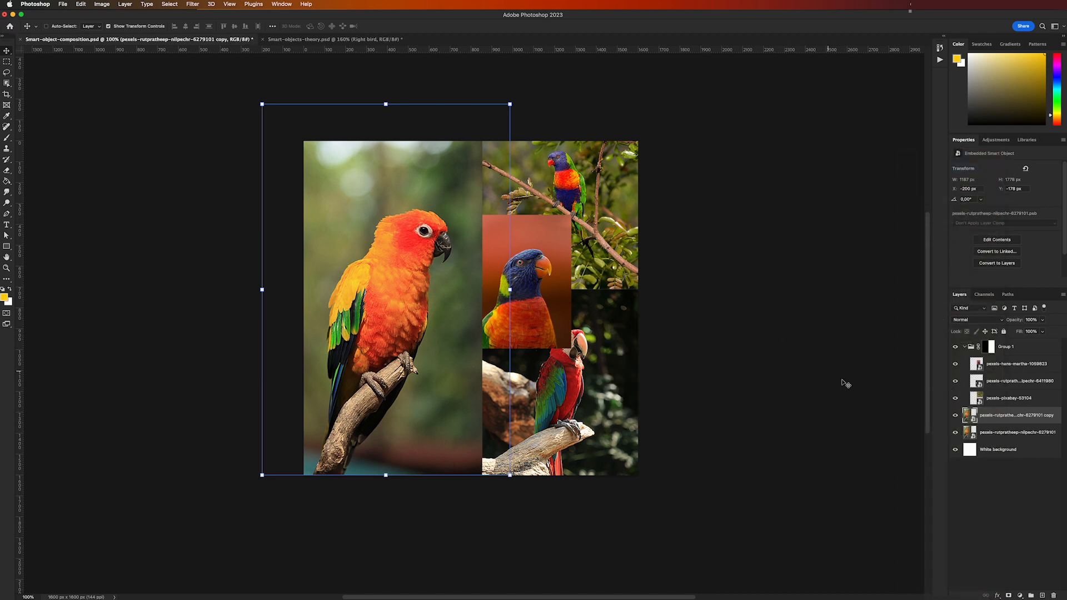
right_click(999, 415)
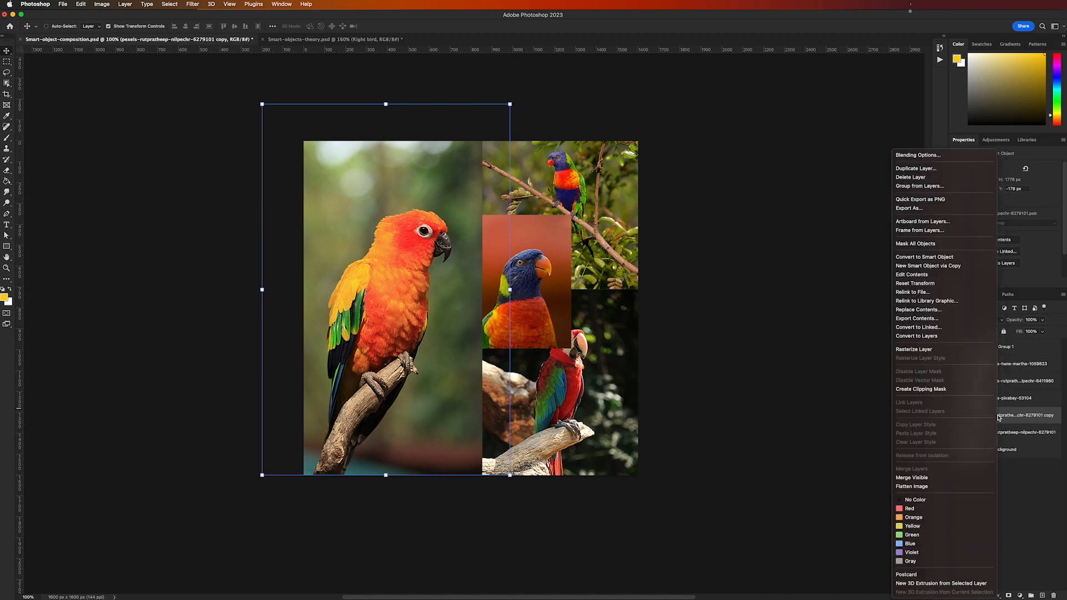
left_click(914, 351)
Step: With Group 1's layers hidden, scale both orange parrot layers to about 792 × 1187 px and move the smart object to X 800, Y 118 px
left_click_drag(957, 393, 956, 346)
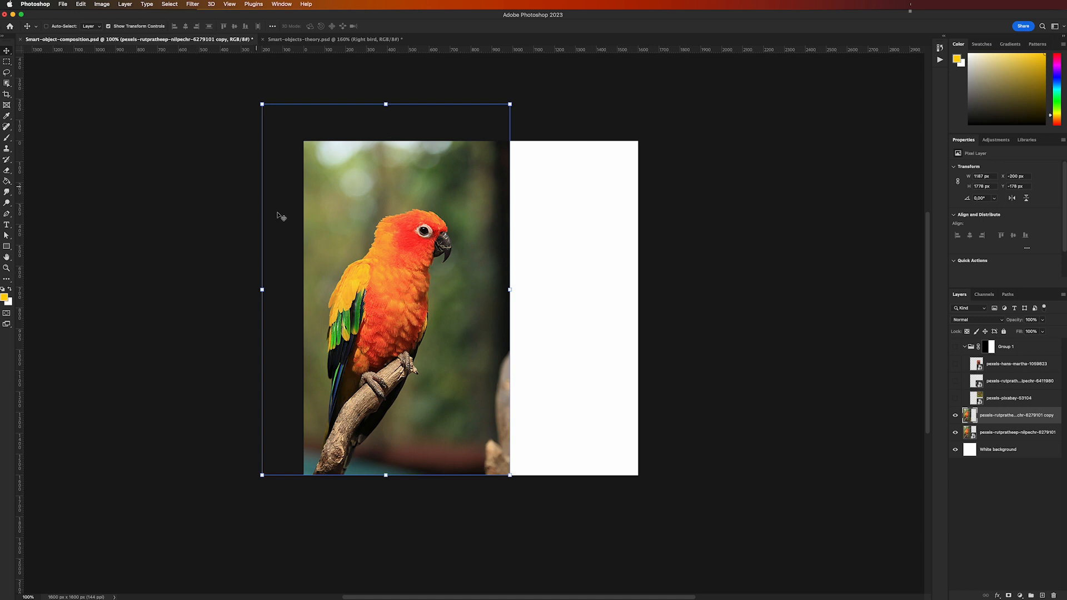
key("super+t")
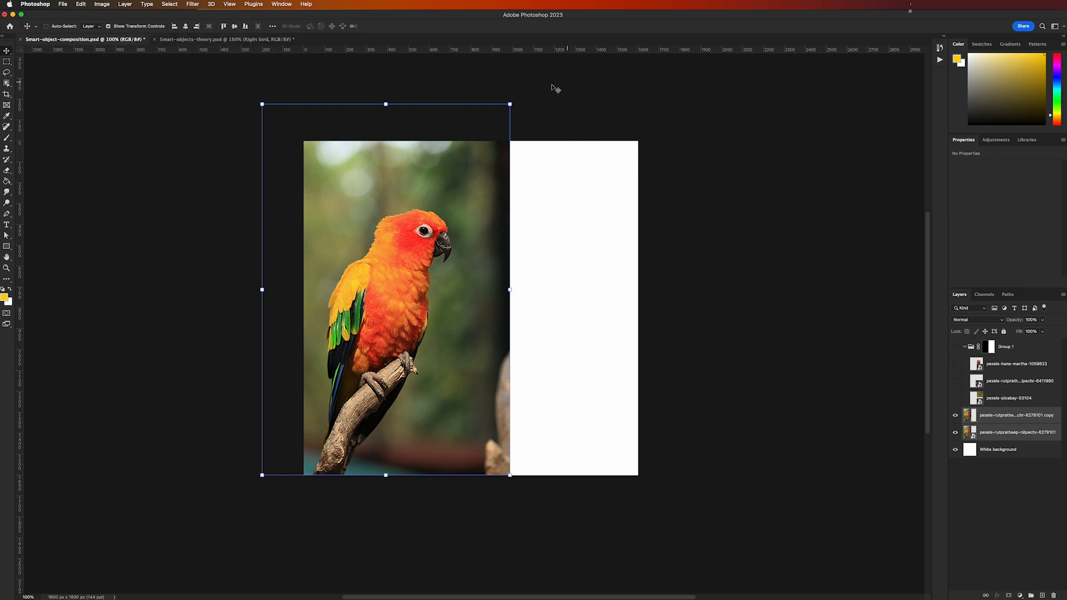
left_click_drag(510, 104, 470, 167)
key("Return")
left_click(1004, 433)
left_click_drag(383, 318, 578, 325)
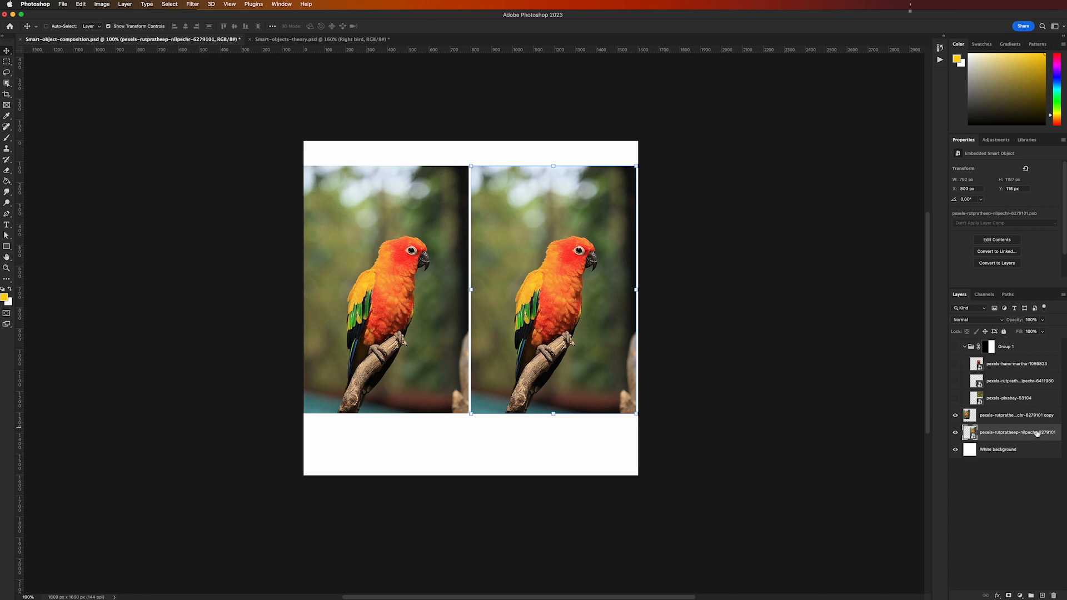
Step: Apply a Levels adjustment to the orange parrot smart object, lowering the white output level to 197
left_click(109, 5)
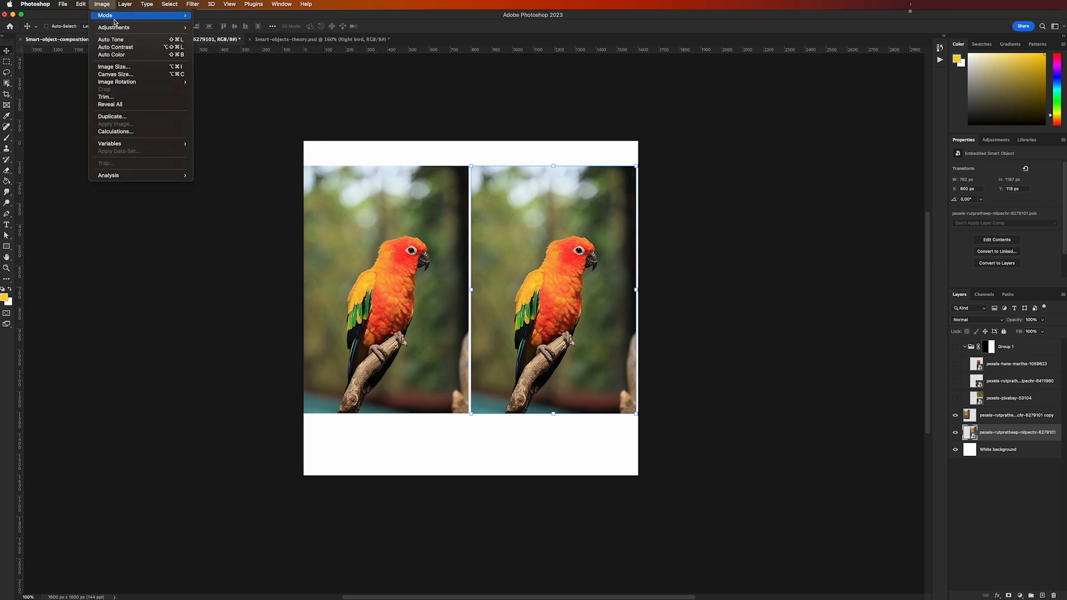
mouse_move(116, 28)
left_click(216, 36)
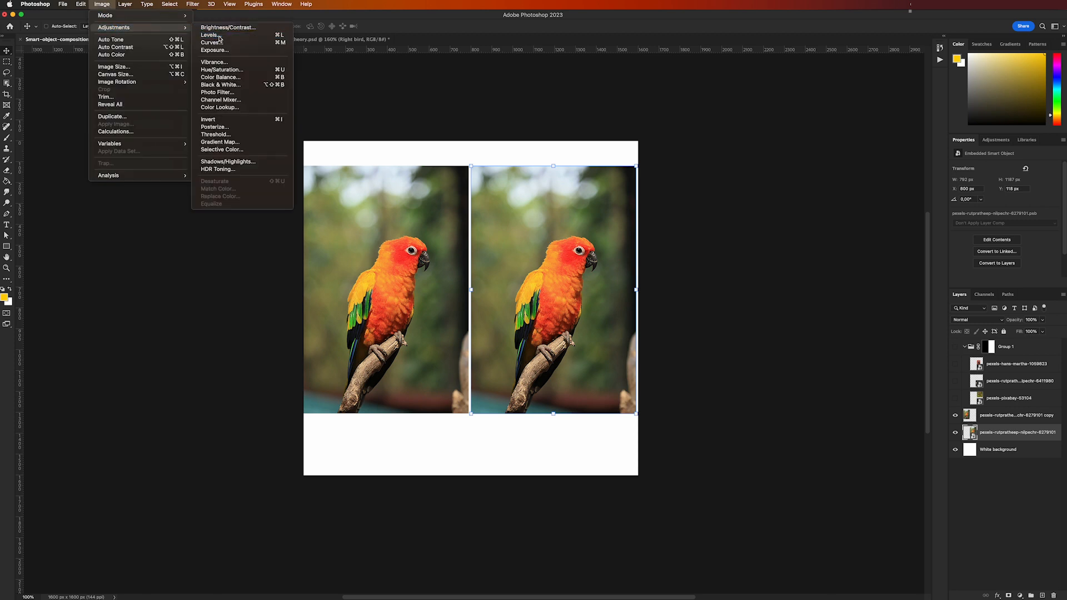
left_click_drag(539, 153, 742, 215)
left_click_drag(767, 346, 742, 344)
left_click(797, 232)
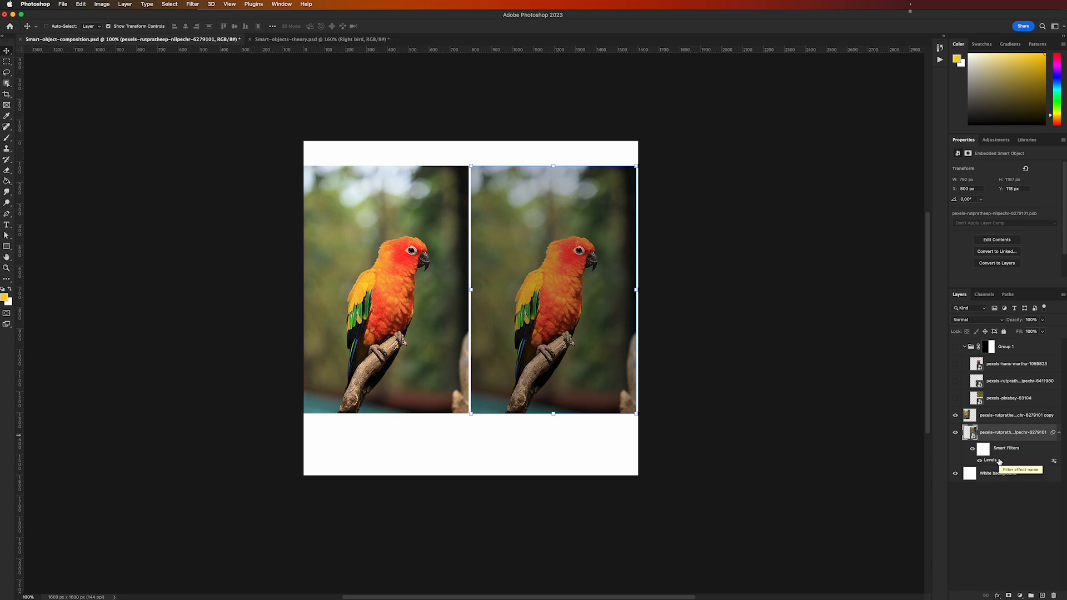
left_click(1018, 526)
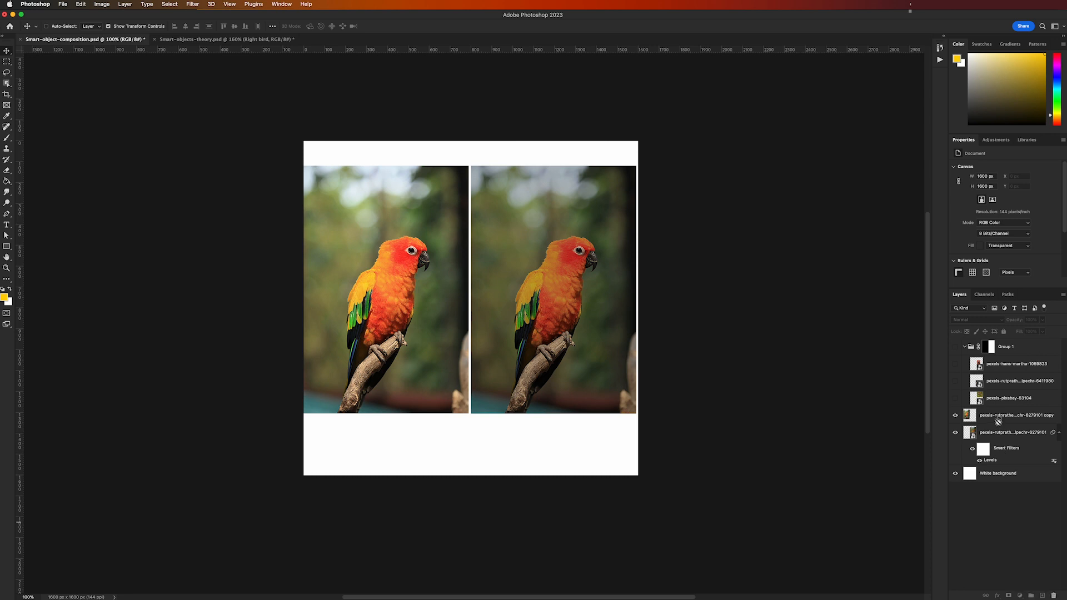
Step: Edit the orange parrot's Levels smart filter to midtone input 0.84, white input 232 and white output 249
left_click(998, 450)
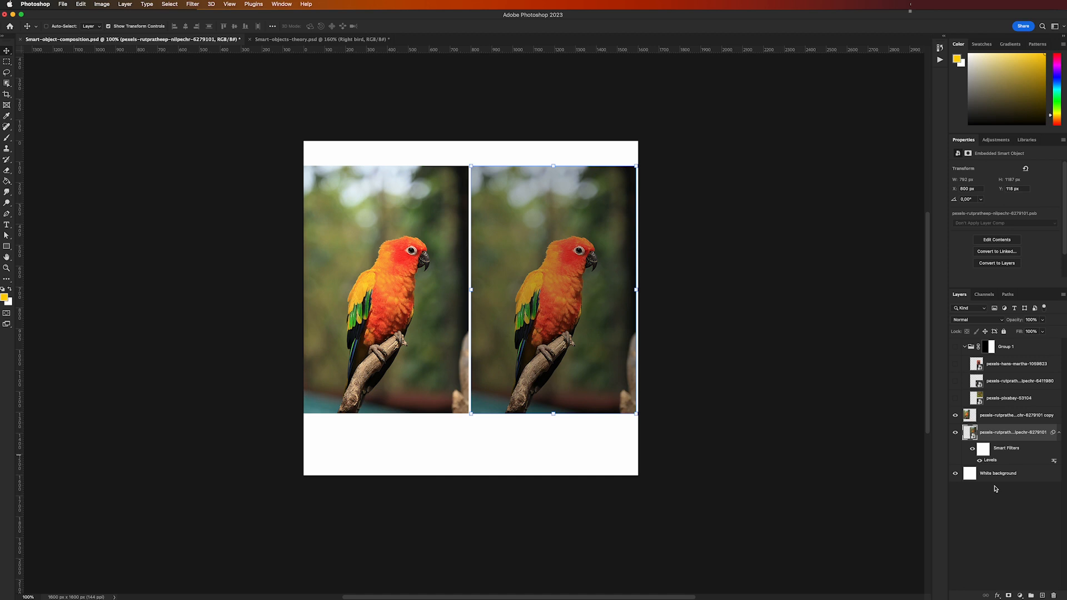
double_click(996, 461)
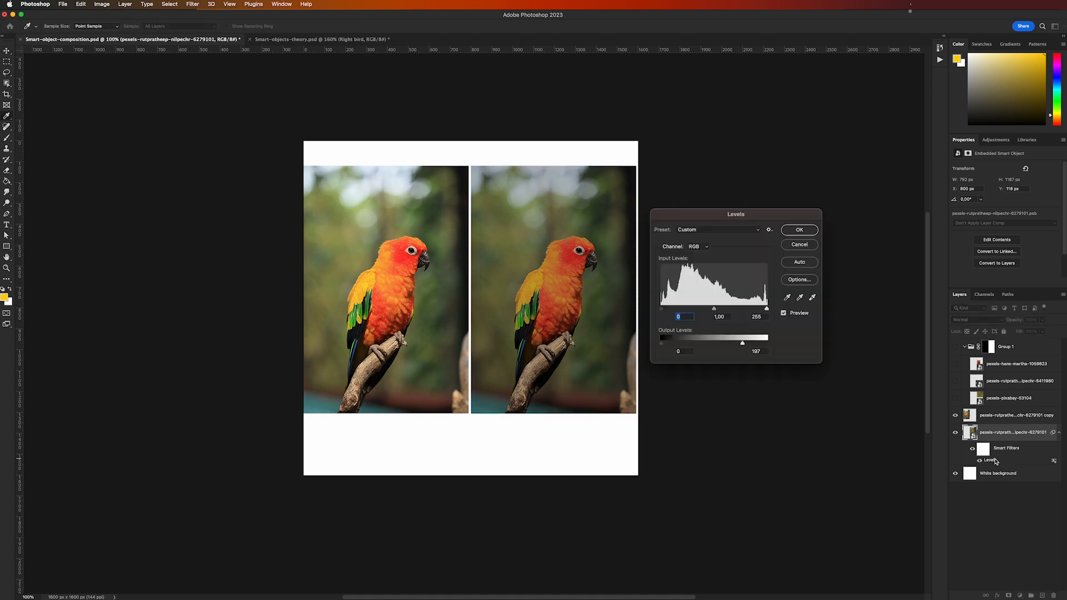
left_click_drag(742, 346, 762, 343)
mouse_move(661, 344)
left_mouse_down()
mouse_move(692, 345)
mouse_move(661, 345)
left_mouse_up()
left_click_drag(714, 312, 759, 309)
left_click(715, 310)
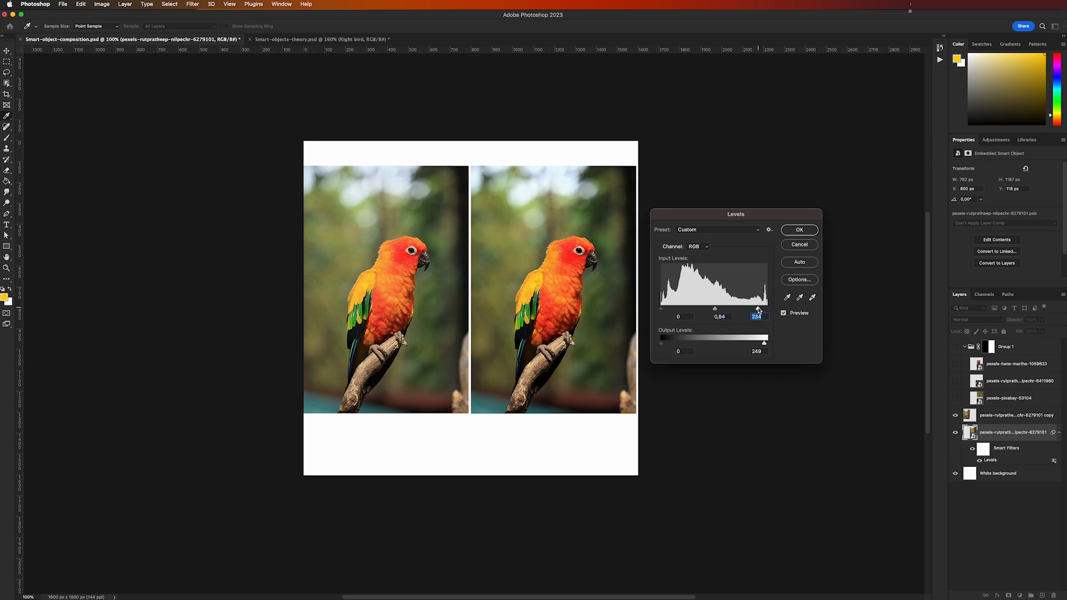
left_click(797, 229)
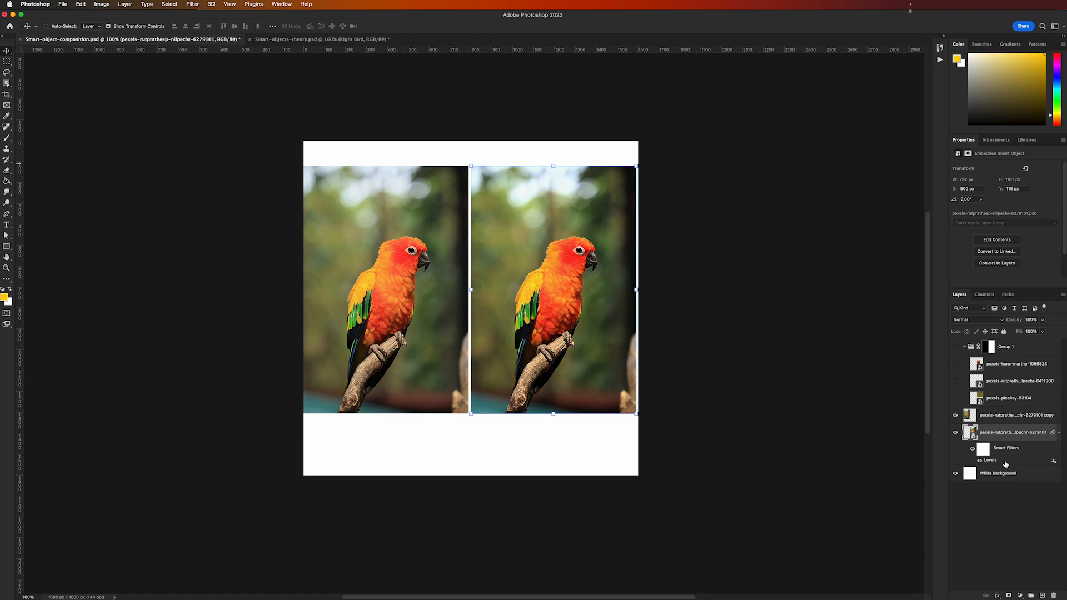
Step: Show Group 1 again, copy the orange parrot's Levels smart filter onto its three layers, and hide both orange parrot layers
left_click_drag(954, 412, 957, 367)
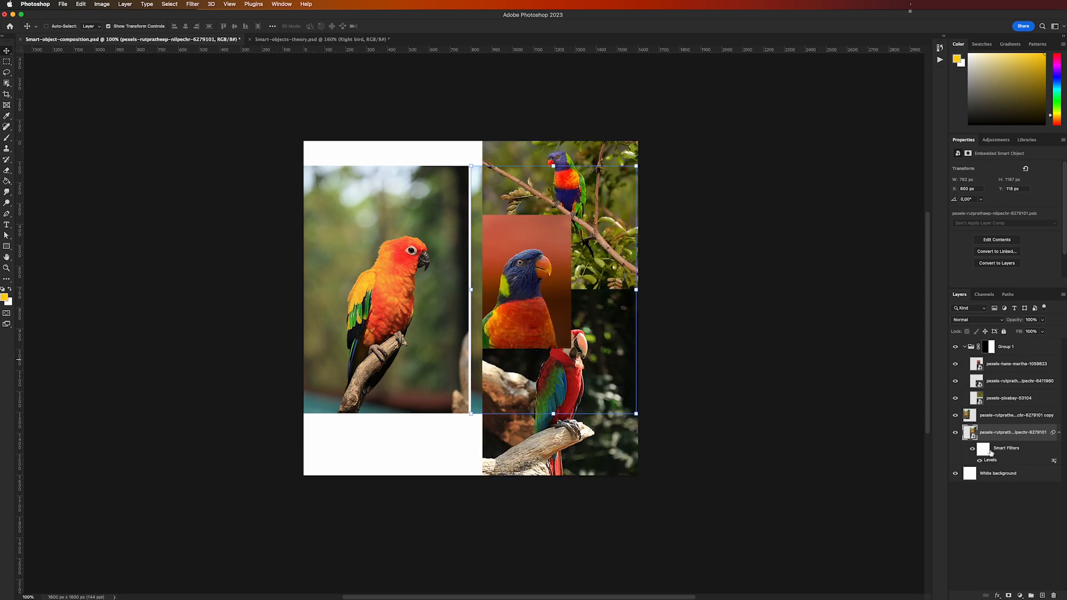
left_click_drag(1001, 402, 1001, 397)
left_click_drag(998, 463, 1015, 384)
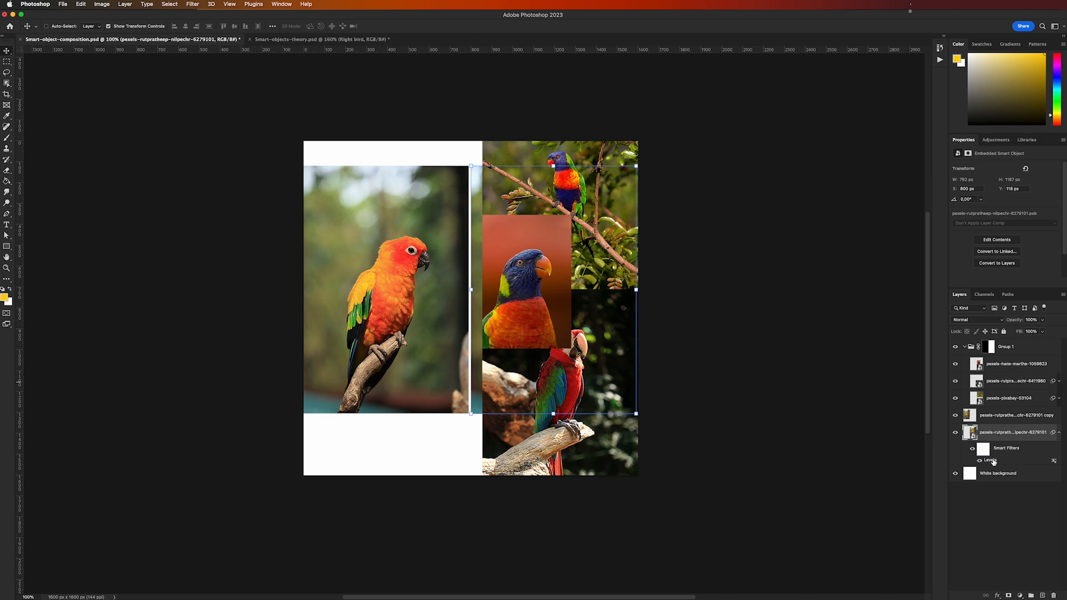
left_click_drag(1012, 462, 1028, 364)
left_click(955, 415)
left_click(955, 433)
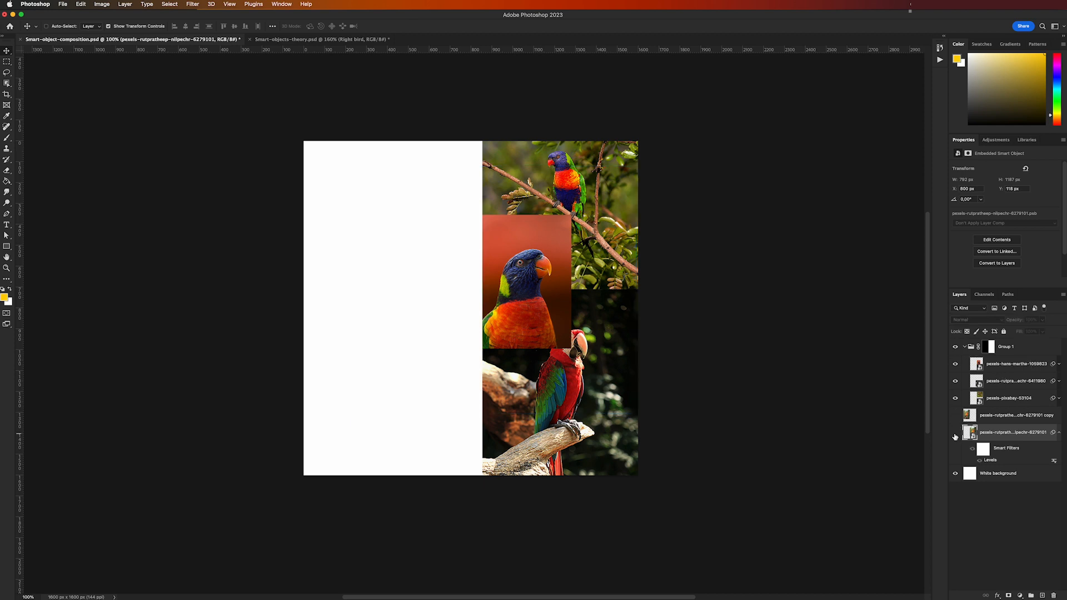
left_click(996, 370)
left_click_drag(535, 288, 389, 239)
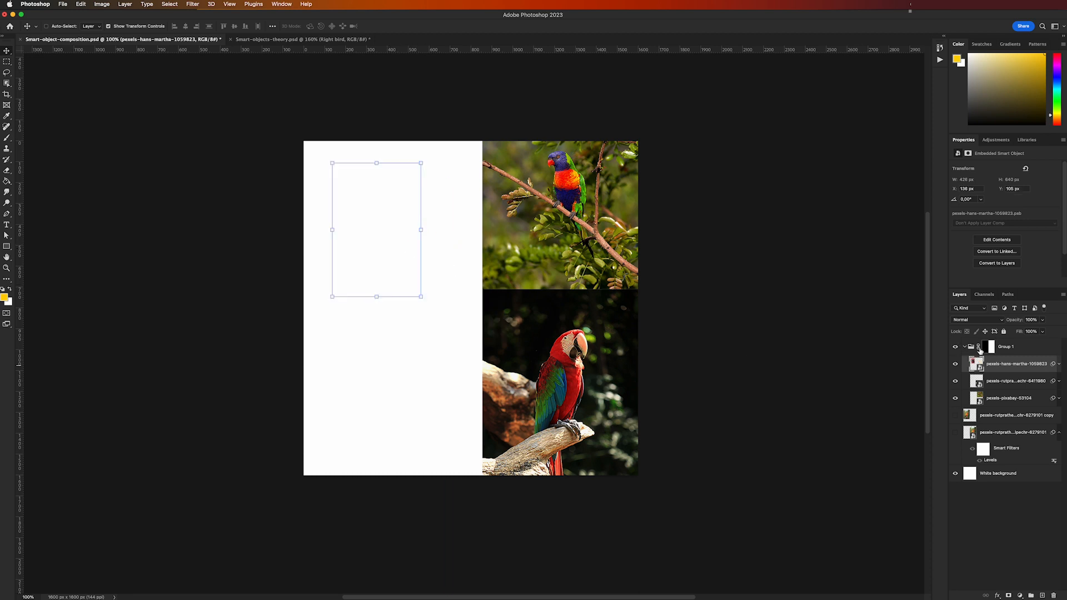
key("super+z")
Step: Move the macaw layer to about X 800, Y 782 px and expand the smart filters of the macaw and red-background parrot layers
left_click(990, 389)
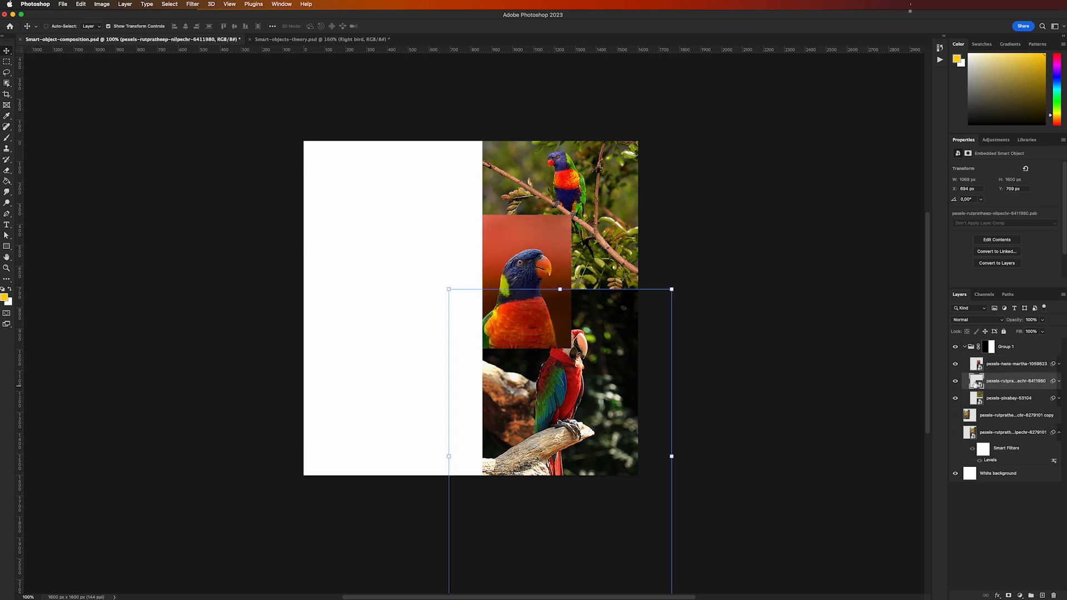
left_click_drag(597, 402, 620, 419)
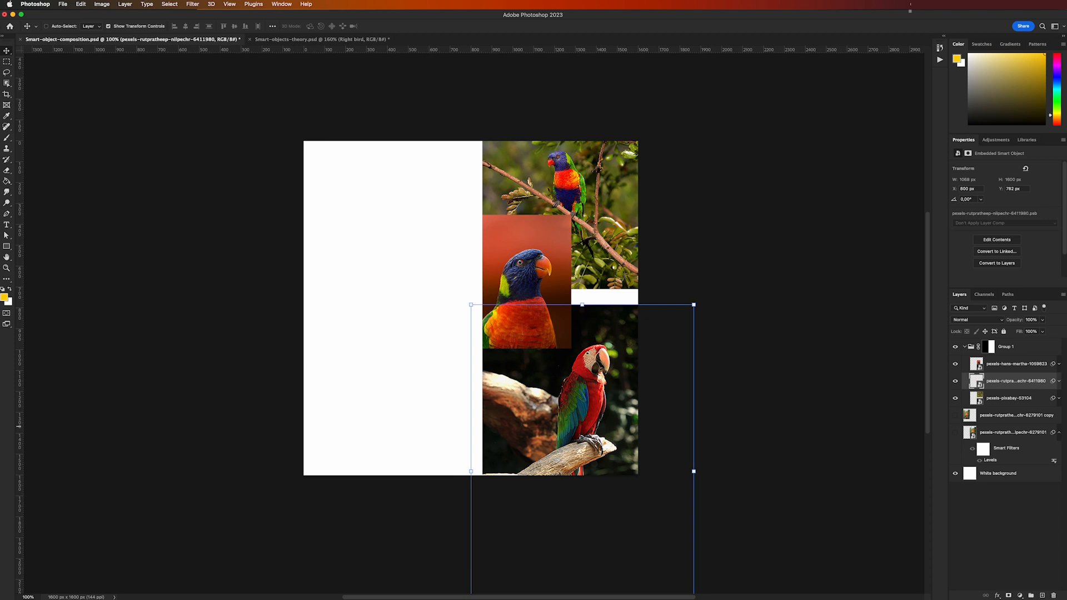
left_click(1060, 382)
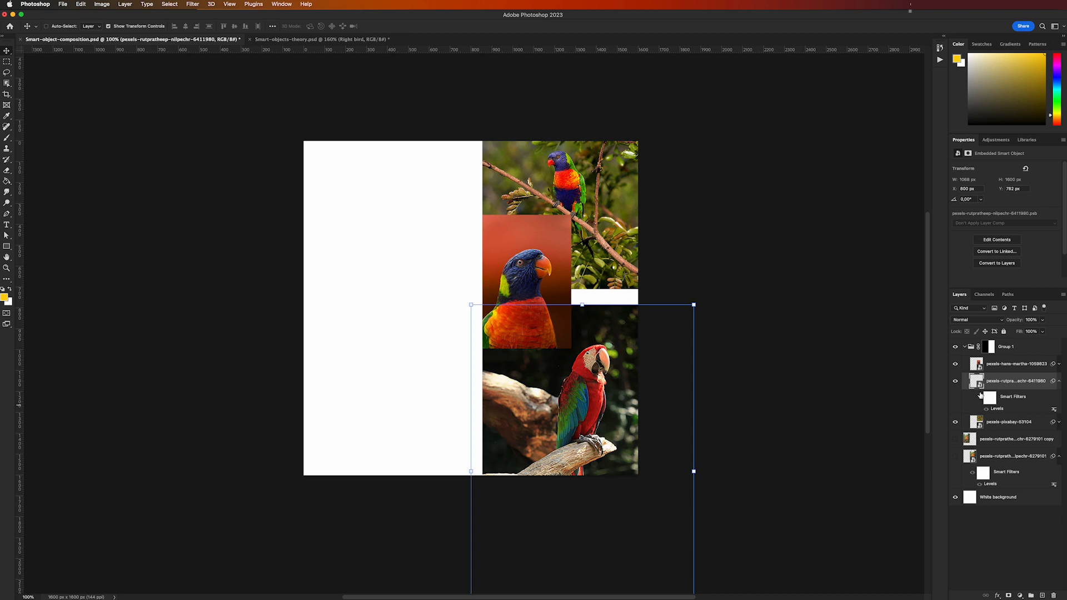
left_click(1060, 367)
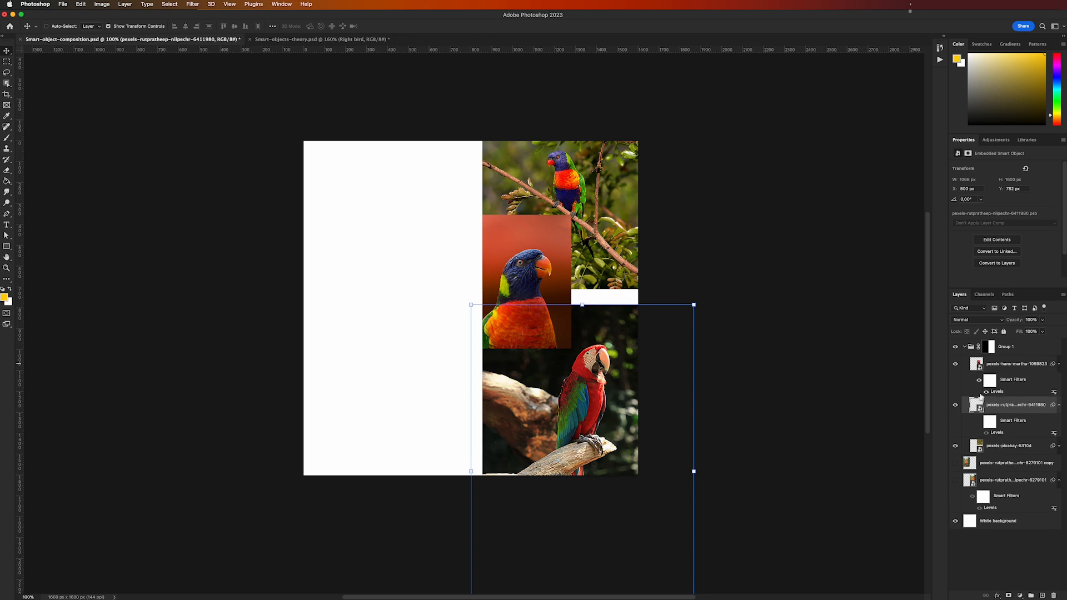
Step: Edit the red-background parrot's Levels smart filter, raising the black input to about 18 and adjusting the midtone and white inputs for stronger contrast
left_click(981, 382)
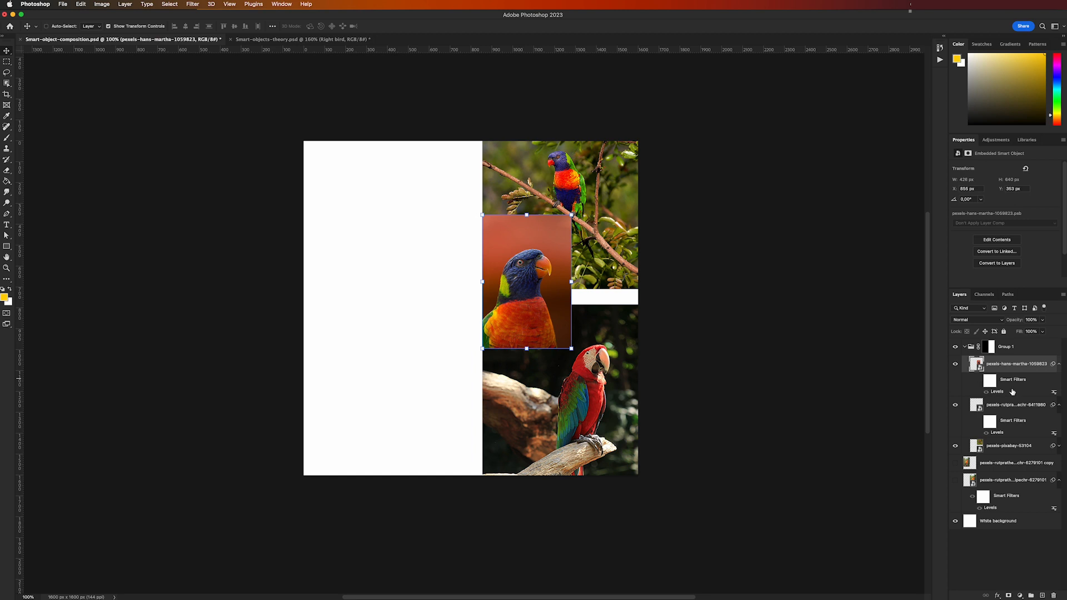
double_click(998, 392)
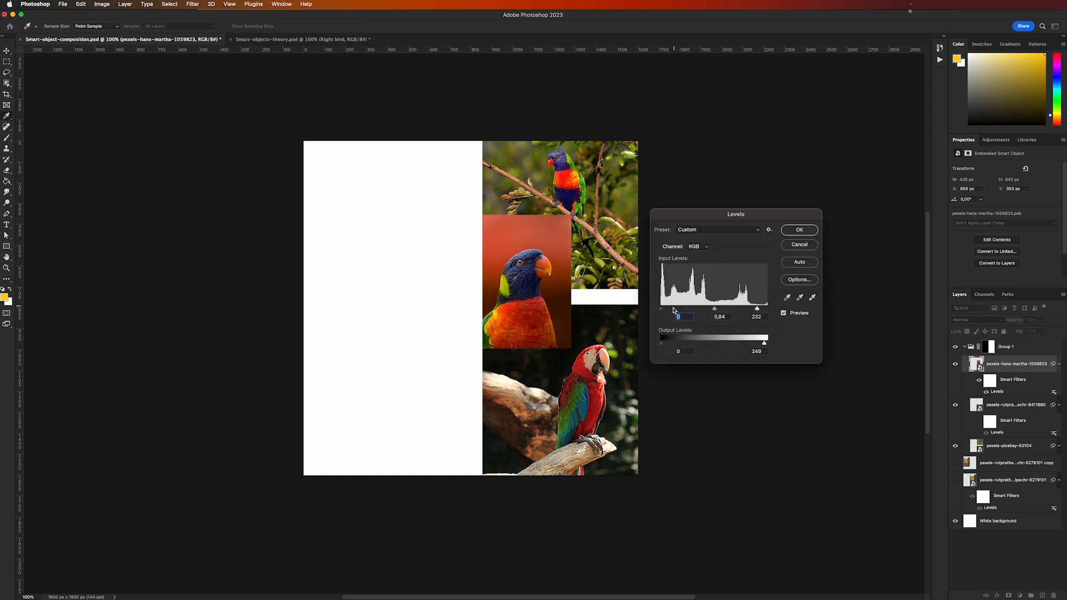
mouse_move(665, 310)
left_mouse_down()
mouse_move(683, 309)
mouse_move(673, 309)
left_mouse_up()
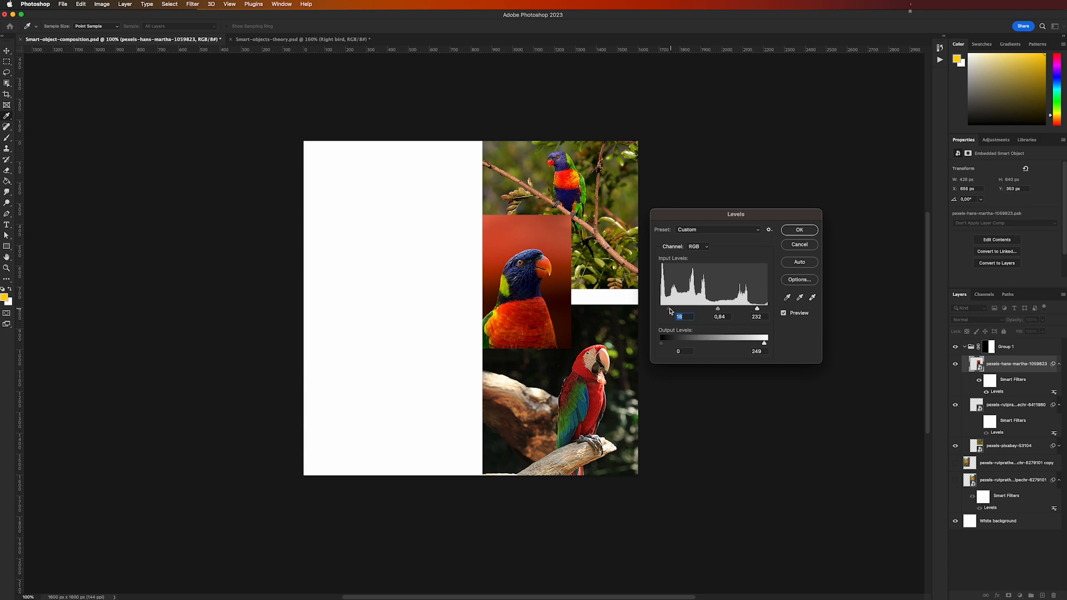
left_click_drag(719, 310, 754, 310)
left_click(800, 230)
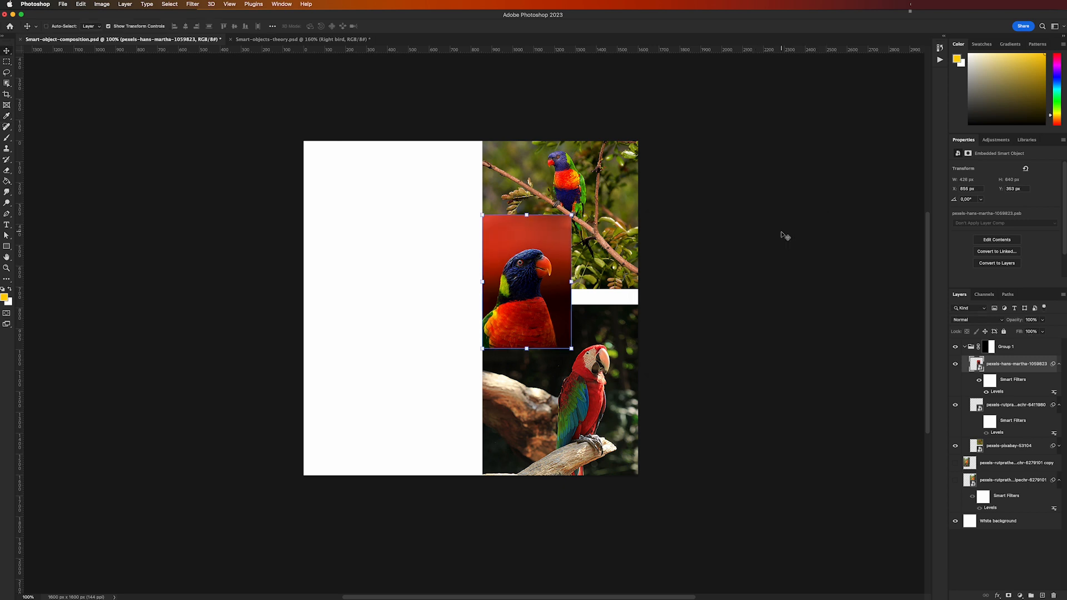